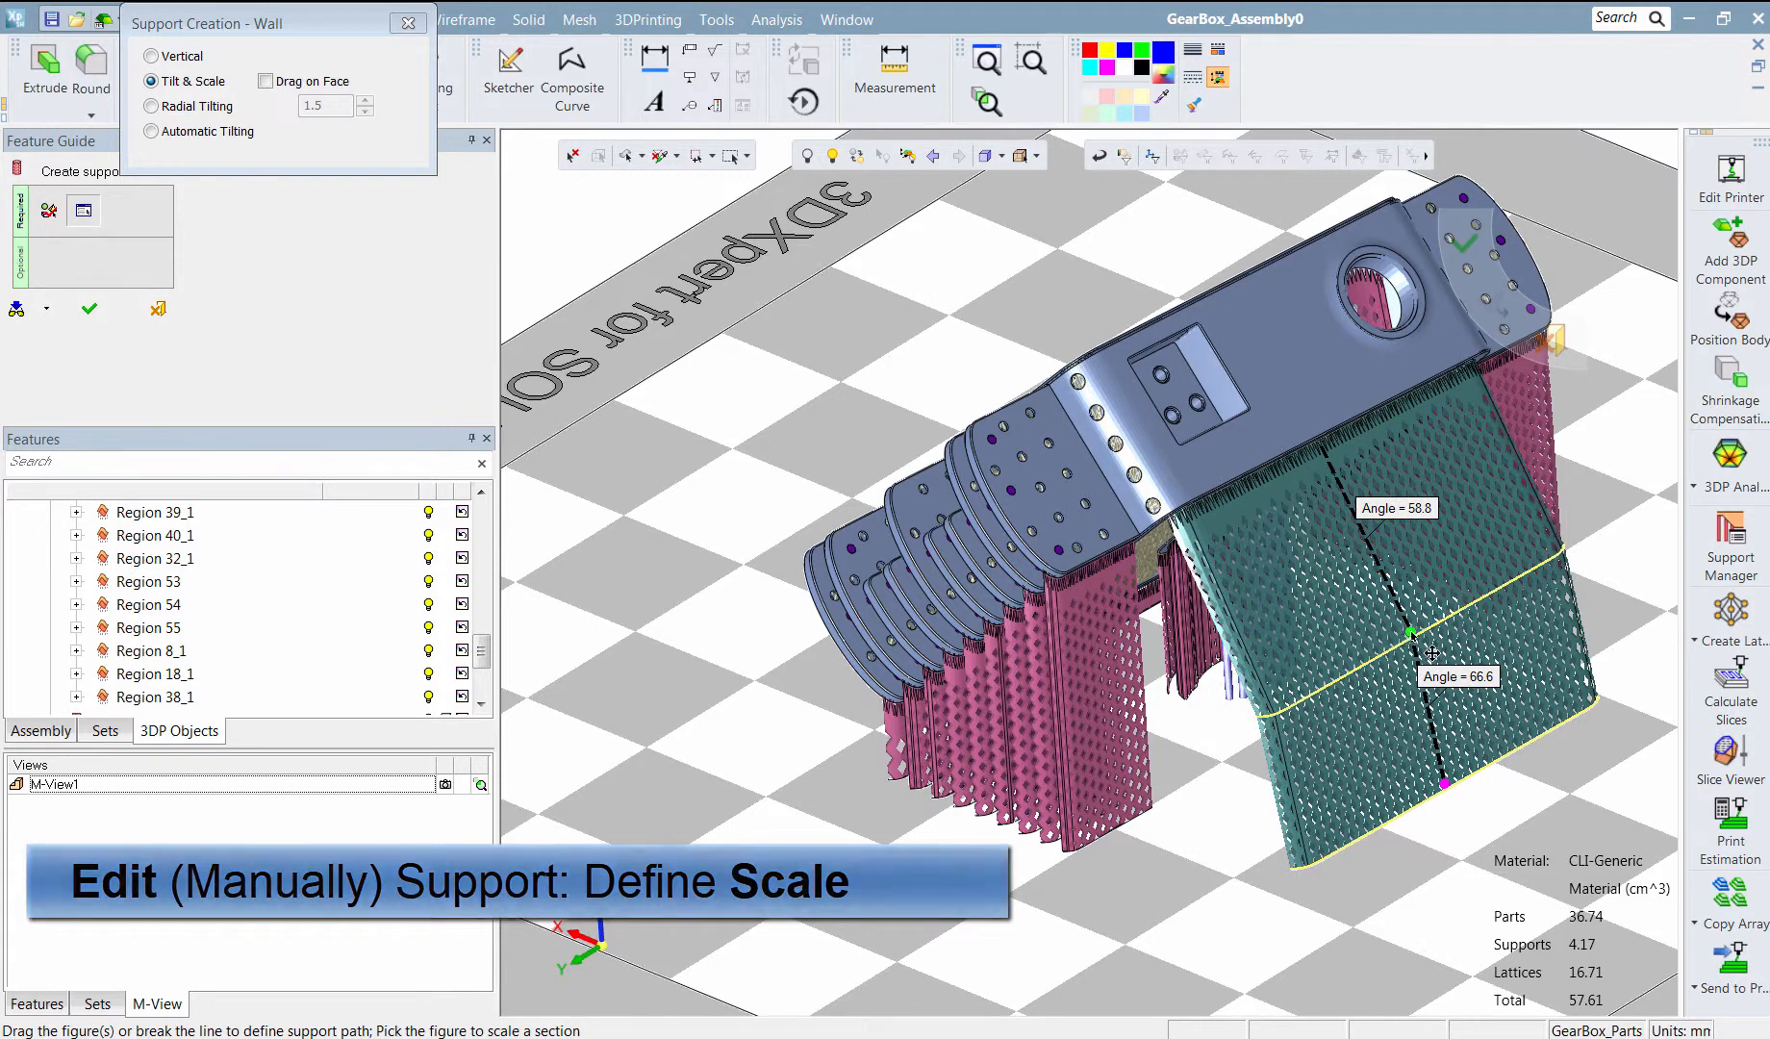
# Step: Scale the selected figure of the tilted wall support to 0.5
pyautogui.click(1411, 632)
pyautogui.click(1439, 601)
pyautogui.write('0.5')
pyautogui.press('Return')
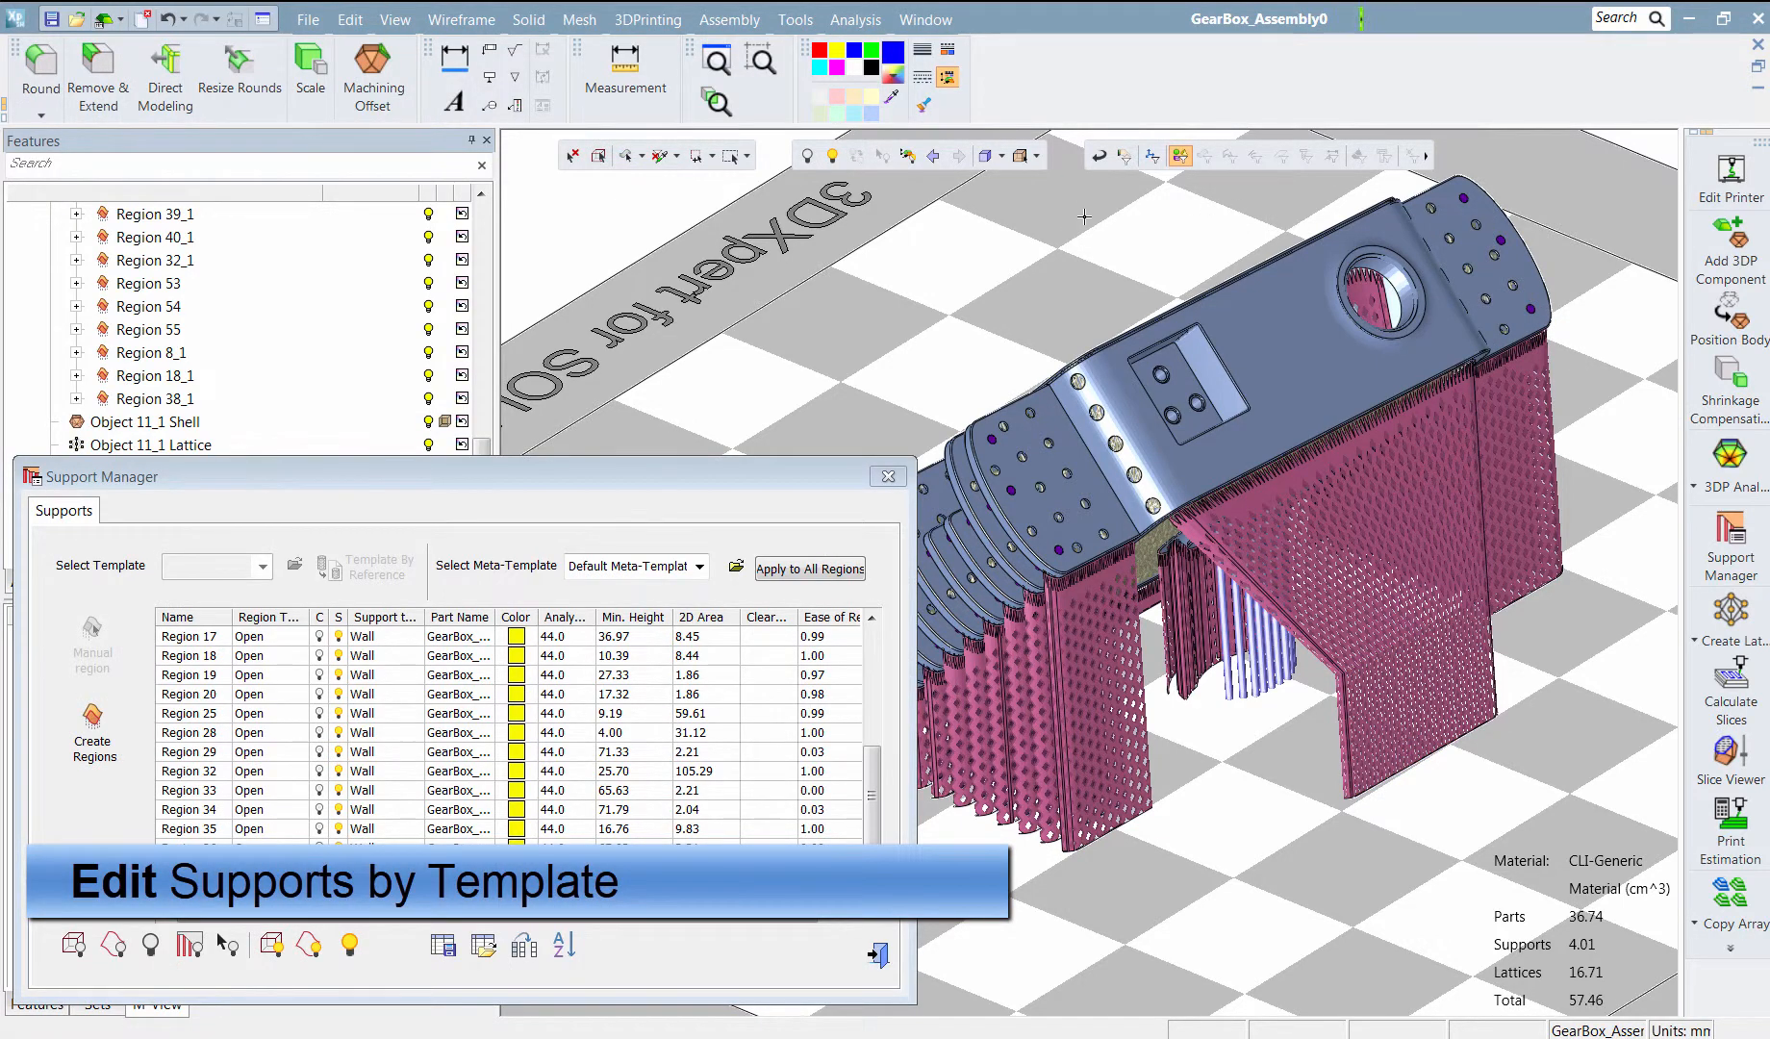
# Step: Apply a cone support template to the wall supports of Region 9 and Region 10
pyautogui.click(1108, 636)
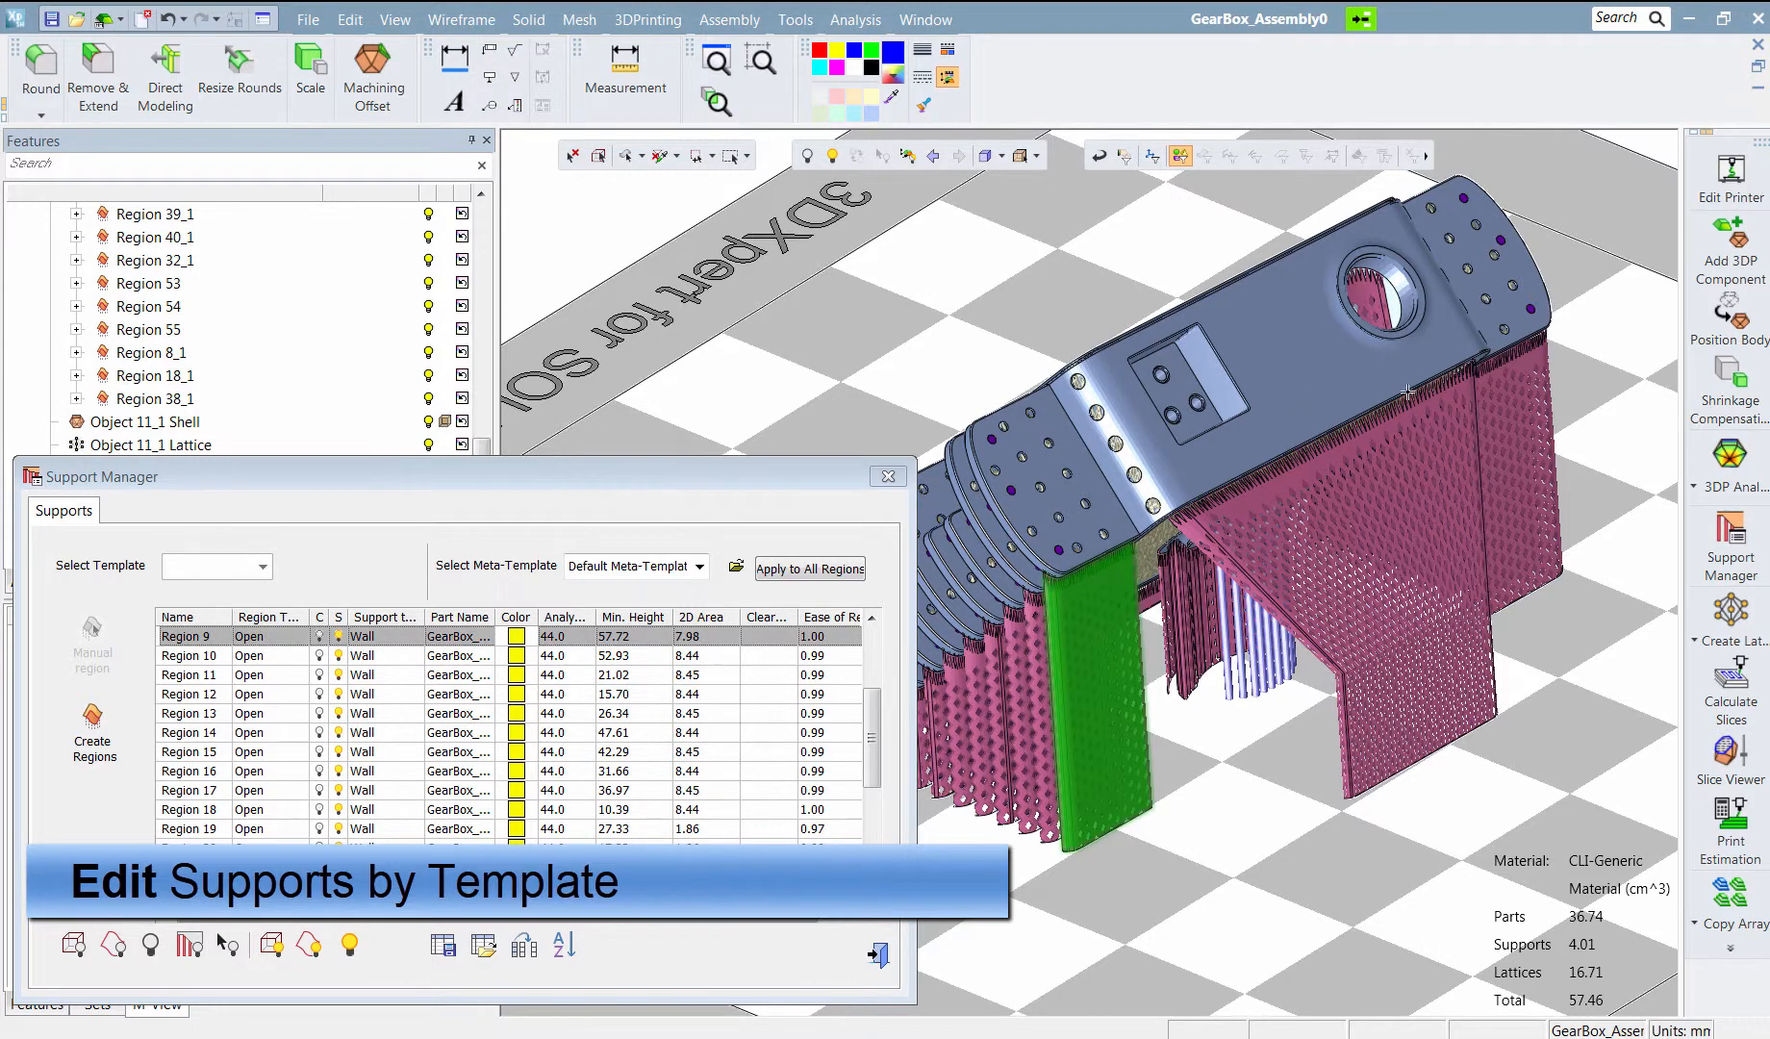
pyautogui.keyDown('ctrl'); pyautogui.click(1511, 436); pyautogui.keyUp('ctrl')
pyautogui.click(262, 566)
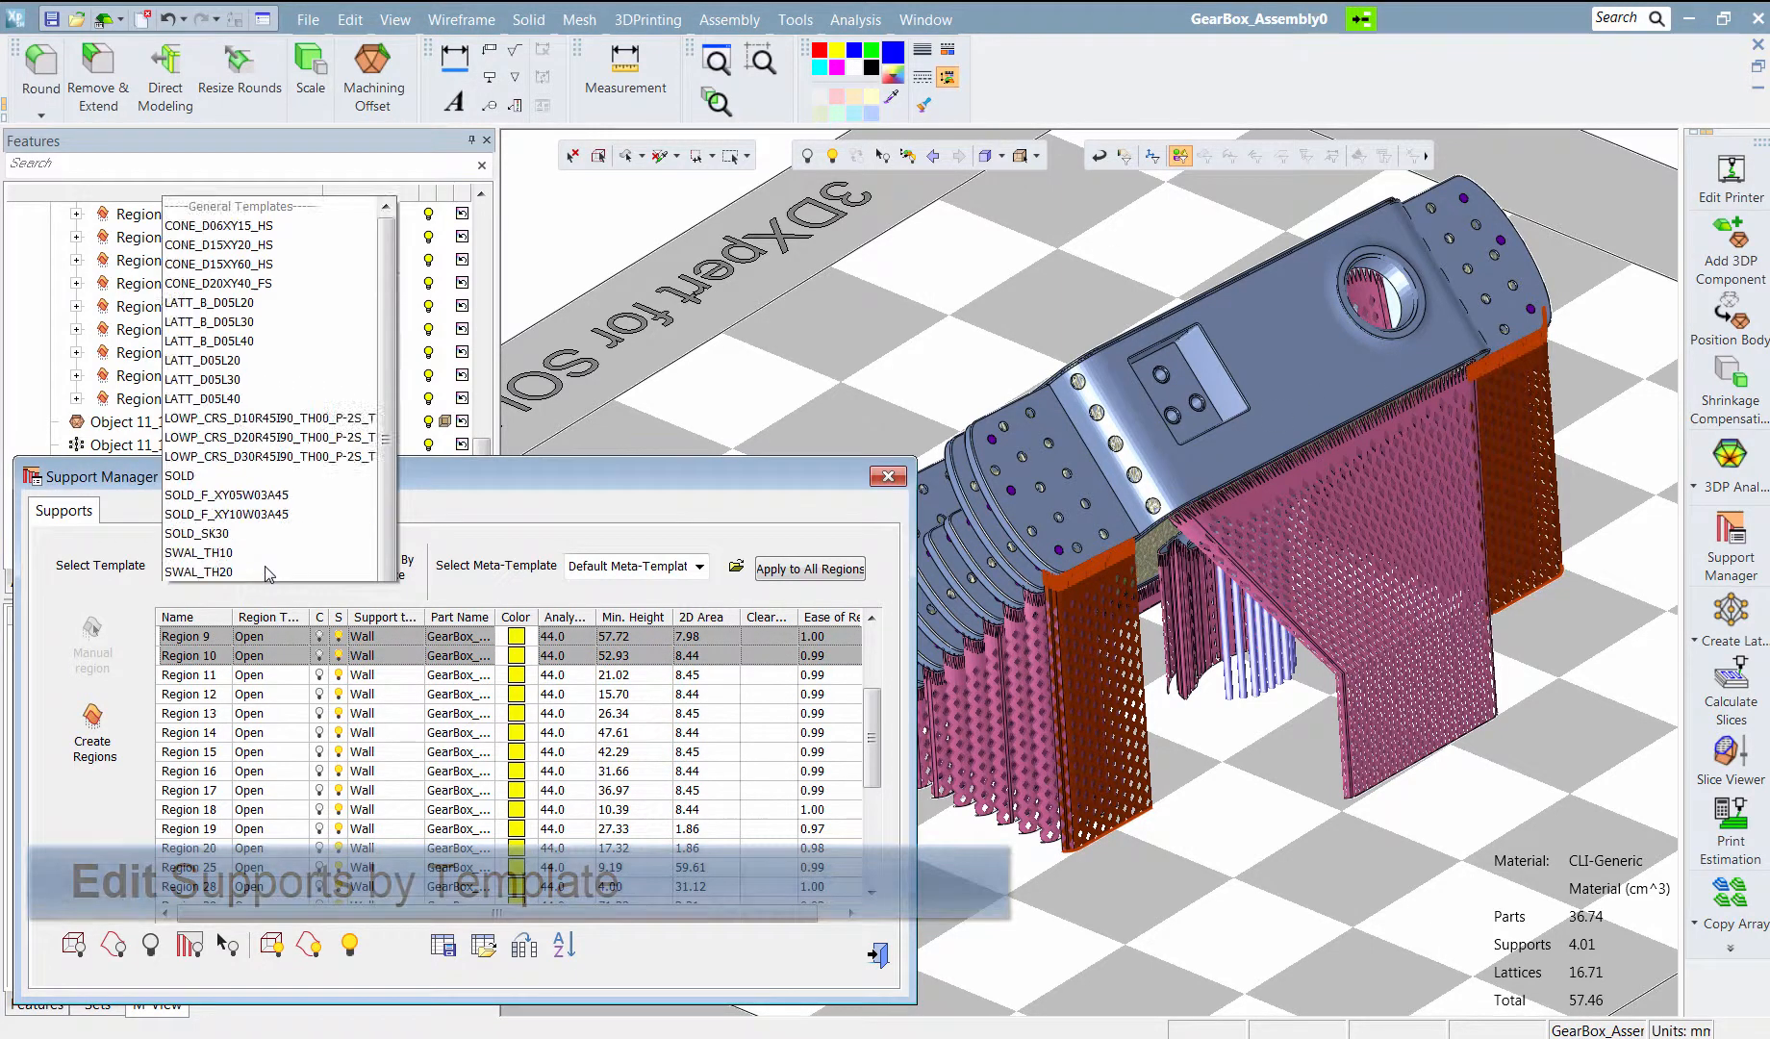
pyautogui.click(245, 51)
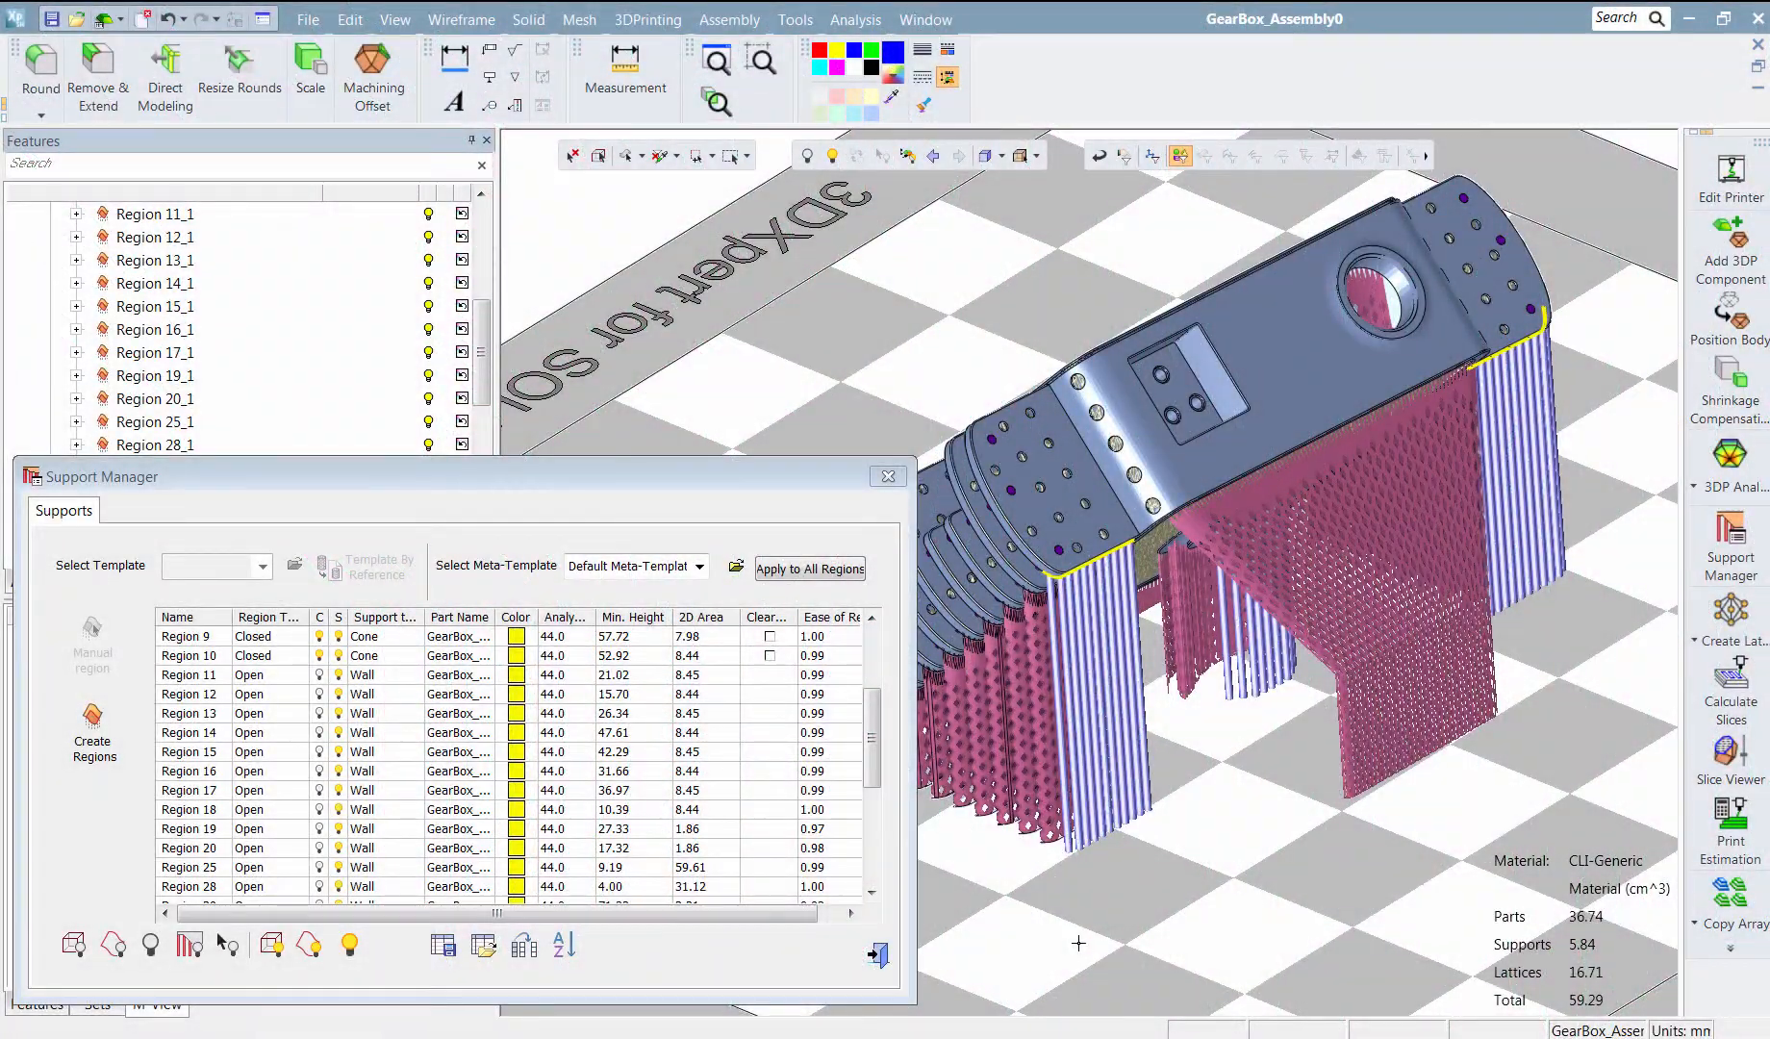
pyautogui.moveTo(1078, 943); pyautogui.dragTo(1202, 914, button='middle')
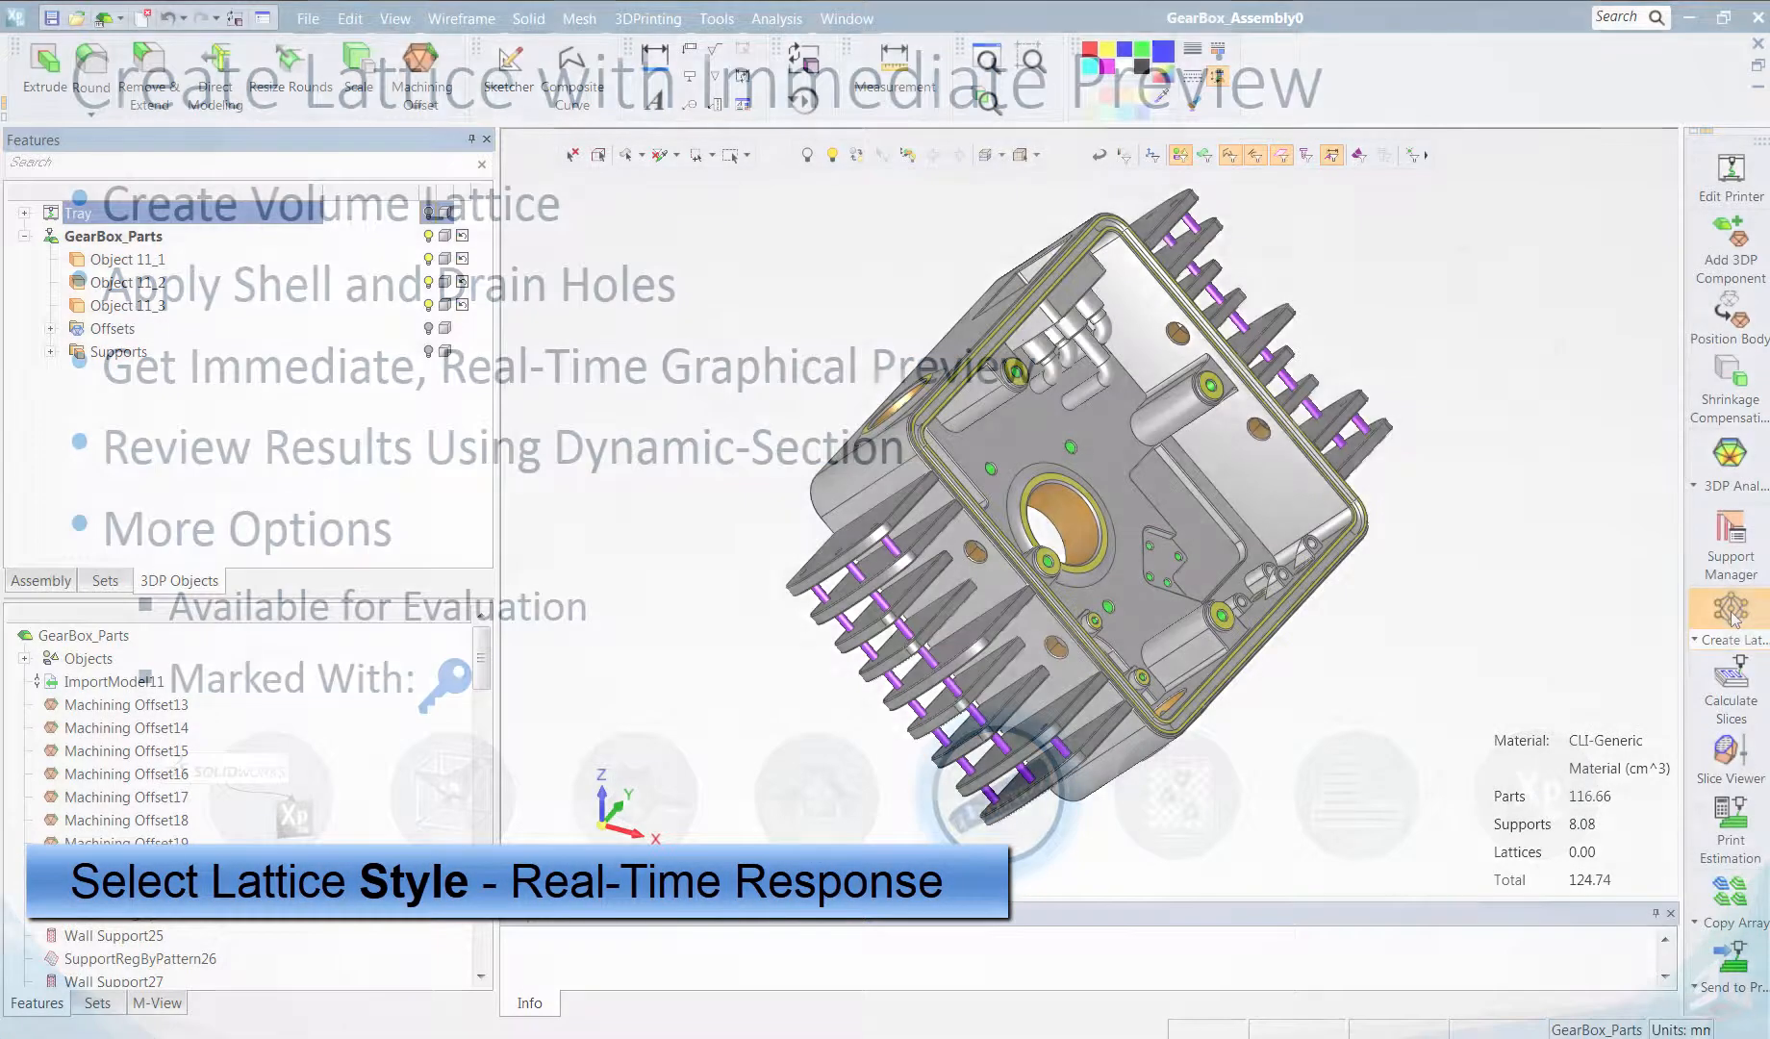
# Step: Create a uniform volume lattice on the gearbox part, trying several cell types and settling on Light Diagonal
pyautogui.click(1731, 611)
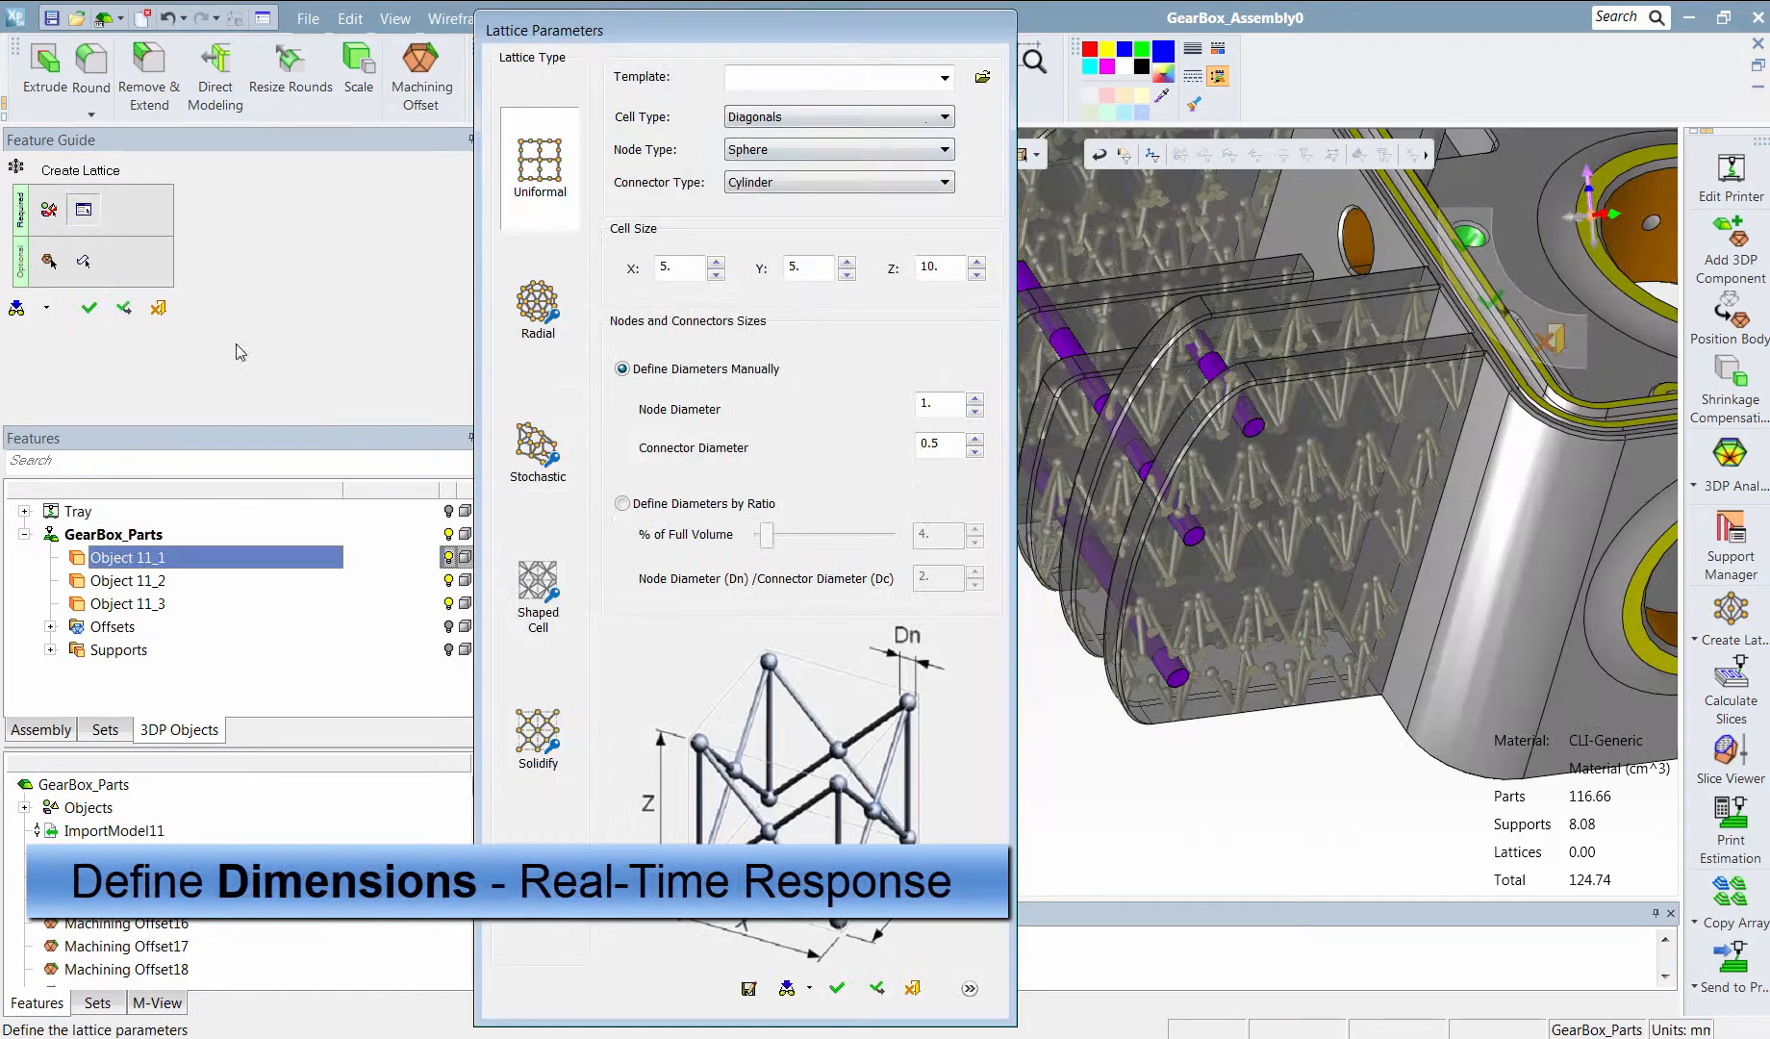
pyautogui.click(946, 118)
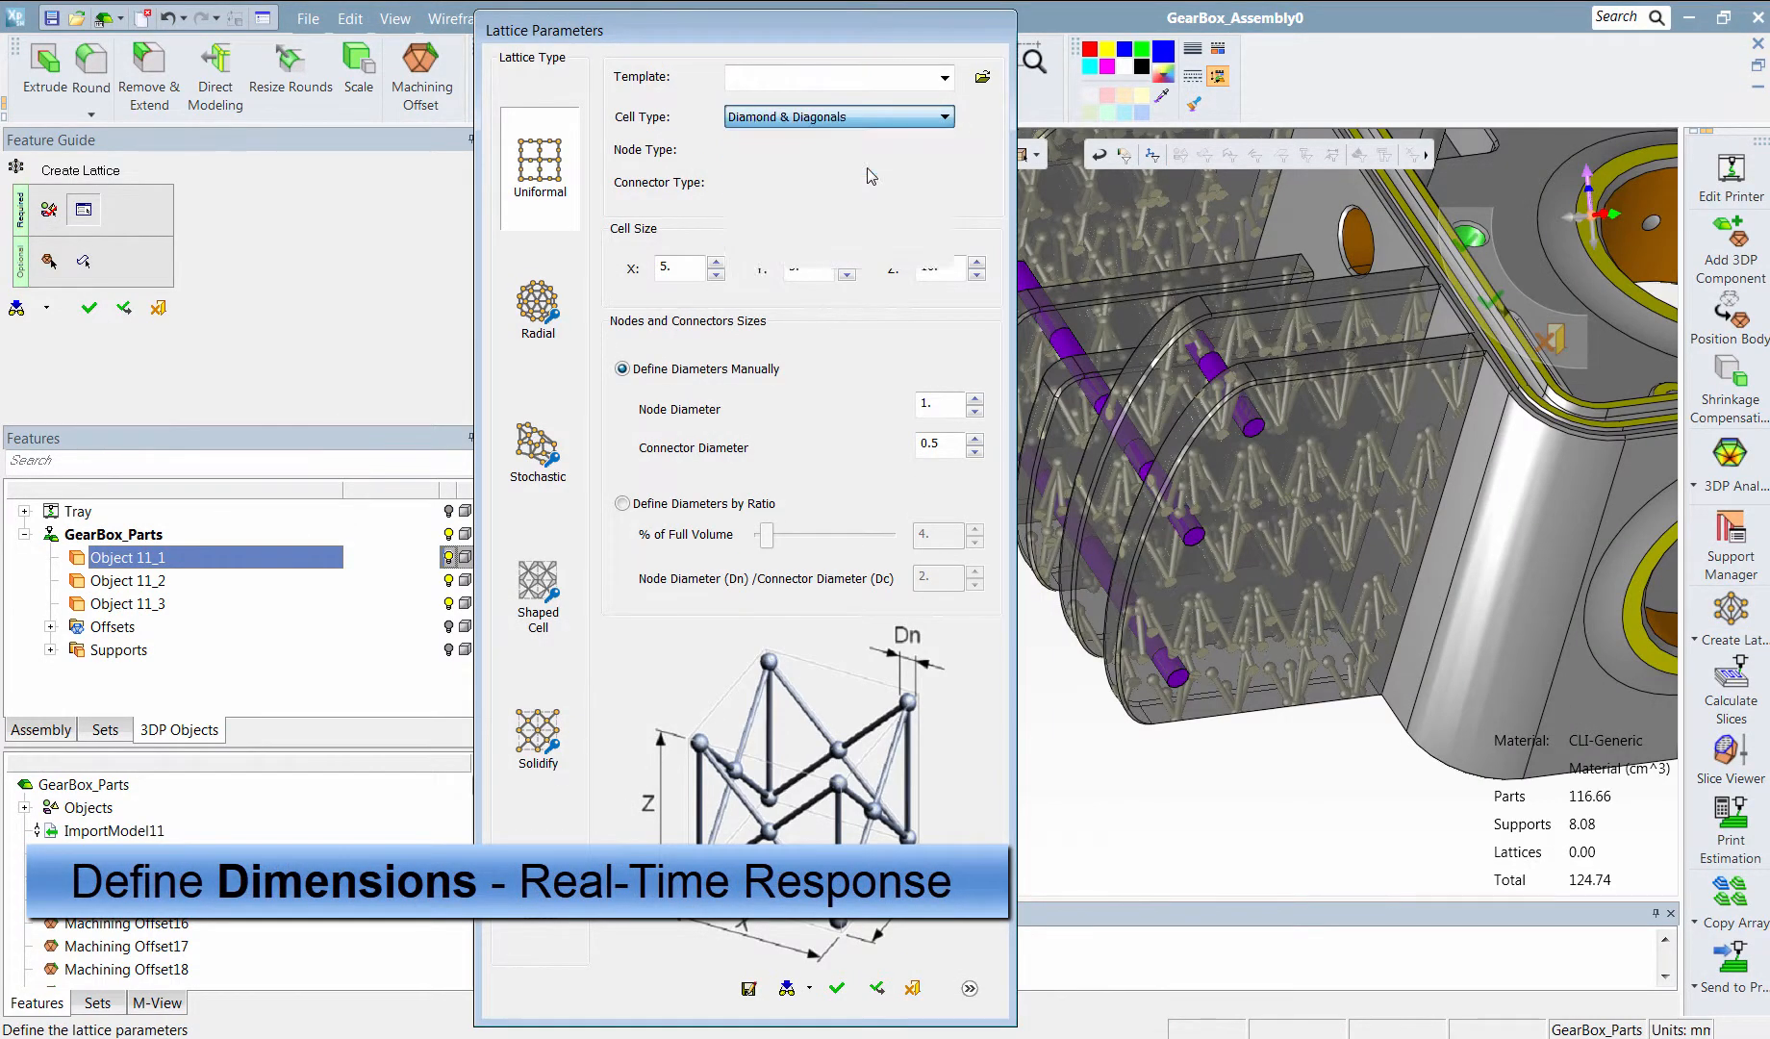
pyautogui.click(871, 175)
pyautogui.click(946, 118)
pyautogui.click(825, 229)
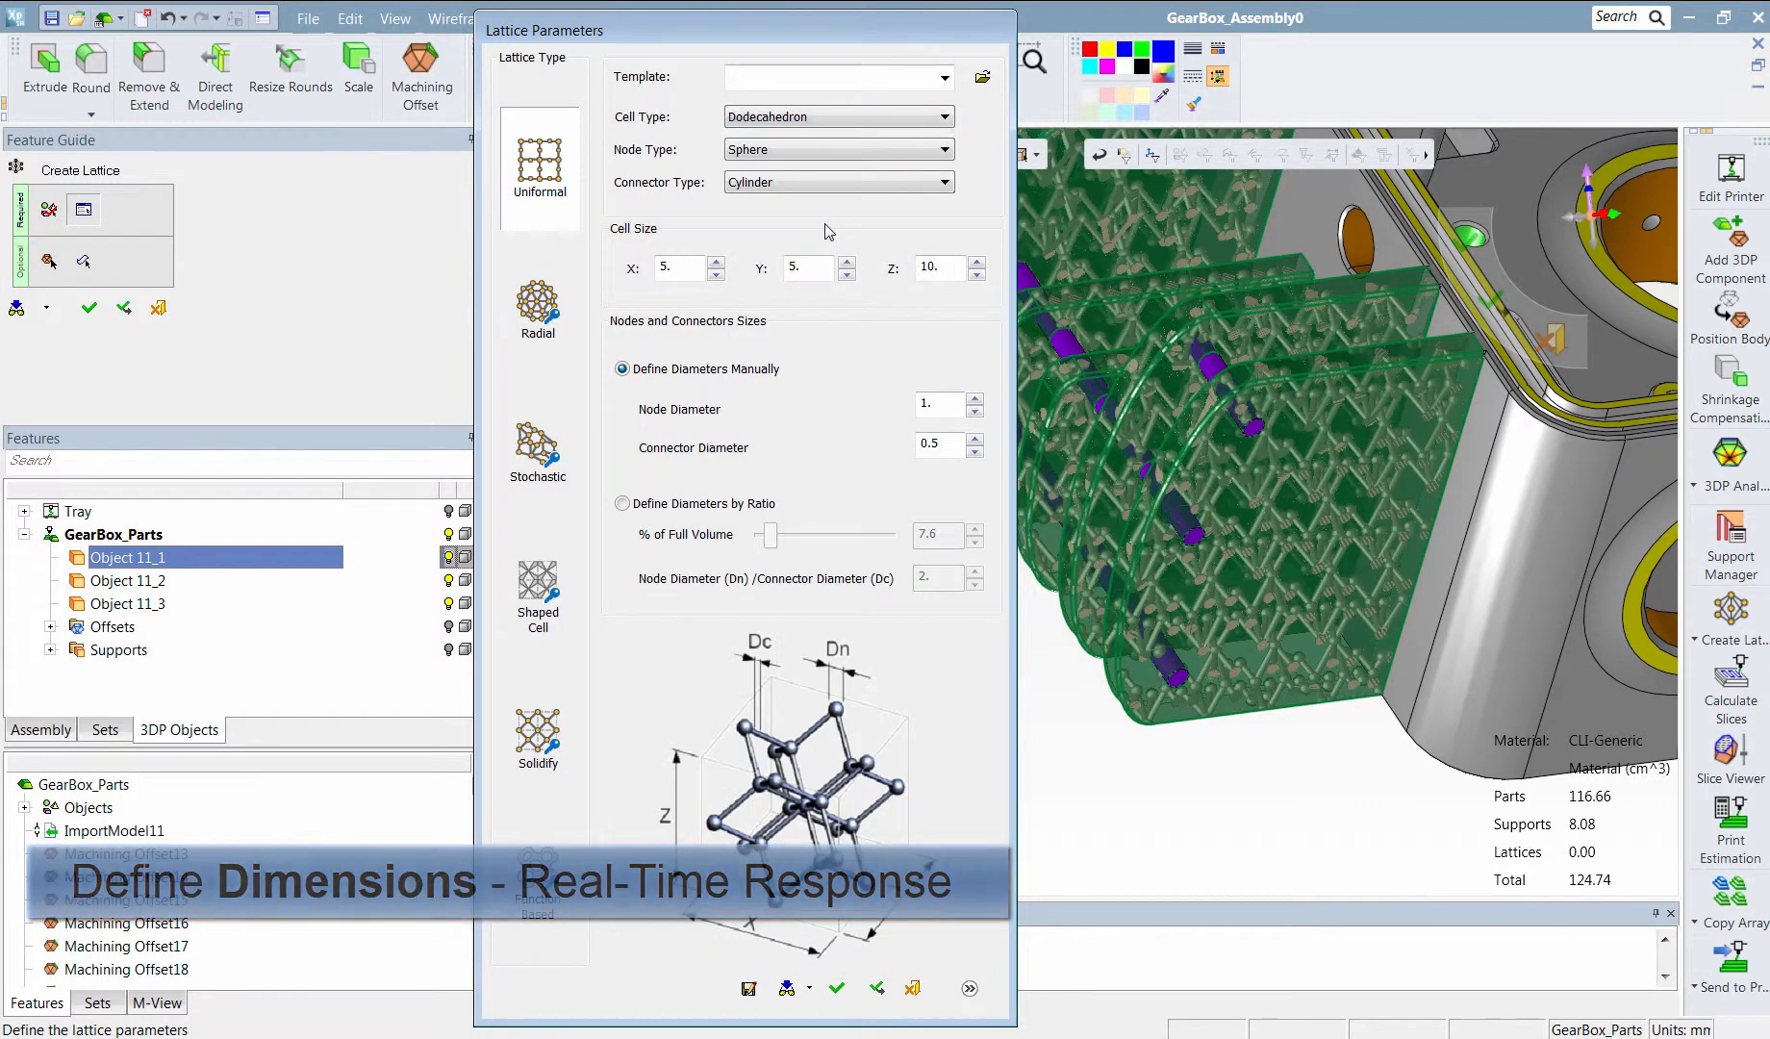
pyautogui.click(904, 117)
pyautogui.click(858, 154)
# Step: Set the lattice cell size to X 2, Y 2 and Z 4, and the node diameter to 0.6
pyautogui.moveTo(679, 269); pyautogui.dragTo(610, 274)
pyautogui.write('2')
pyautogui.moveTo(812, 268); pyautogui.dragTo(780, 270)
pyautogui.write('2')
pyautogui.moveTo(948, 268); pyautogui.dragTo(909, 270)
pyautogui.write('4')
pyautogui.moveTo(947, 404); pyautogui.dragTo(872, 407)
pyautogui.write('0.6')
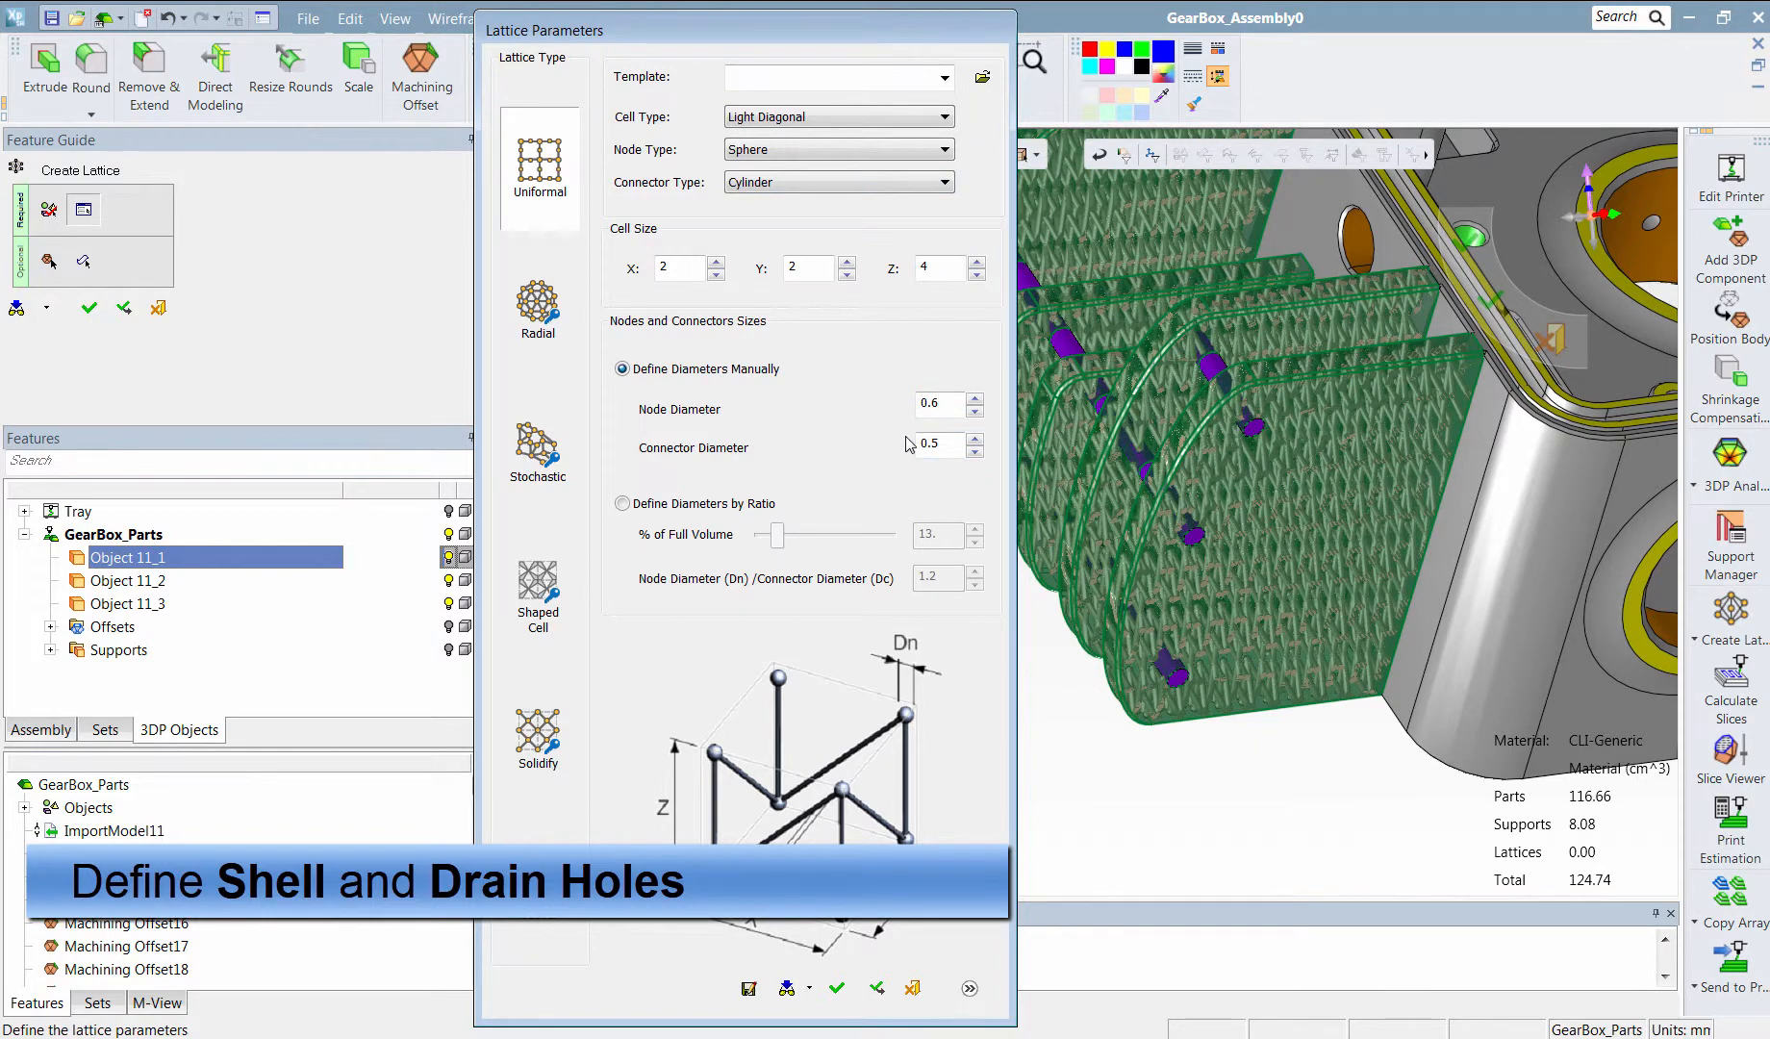
# Step: Define a shell with offset 0.5 and add drain holes of diameter 2 at spacing 7 on the fin faces
pyautogui.click(45, 258)
pyautogui.click(1333, 567)
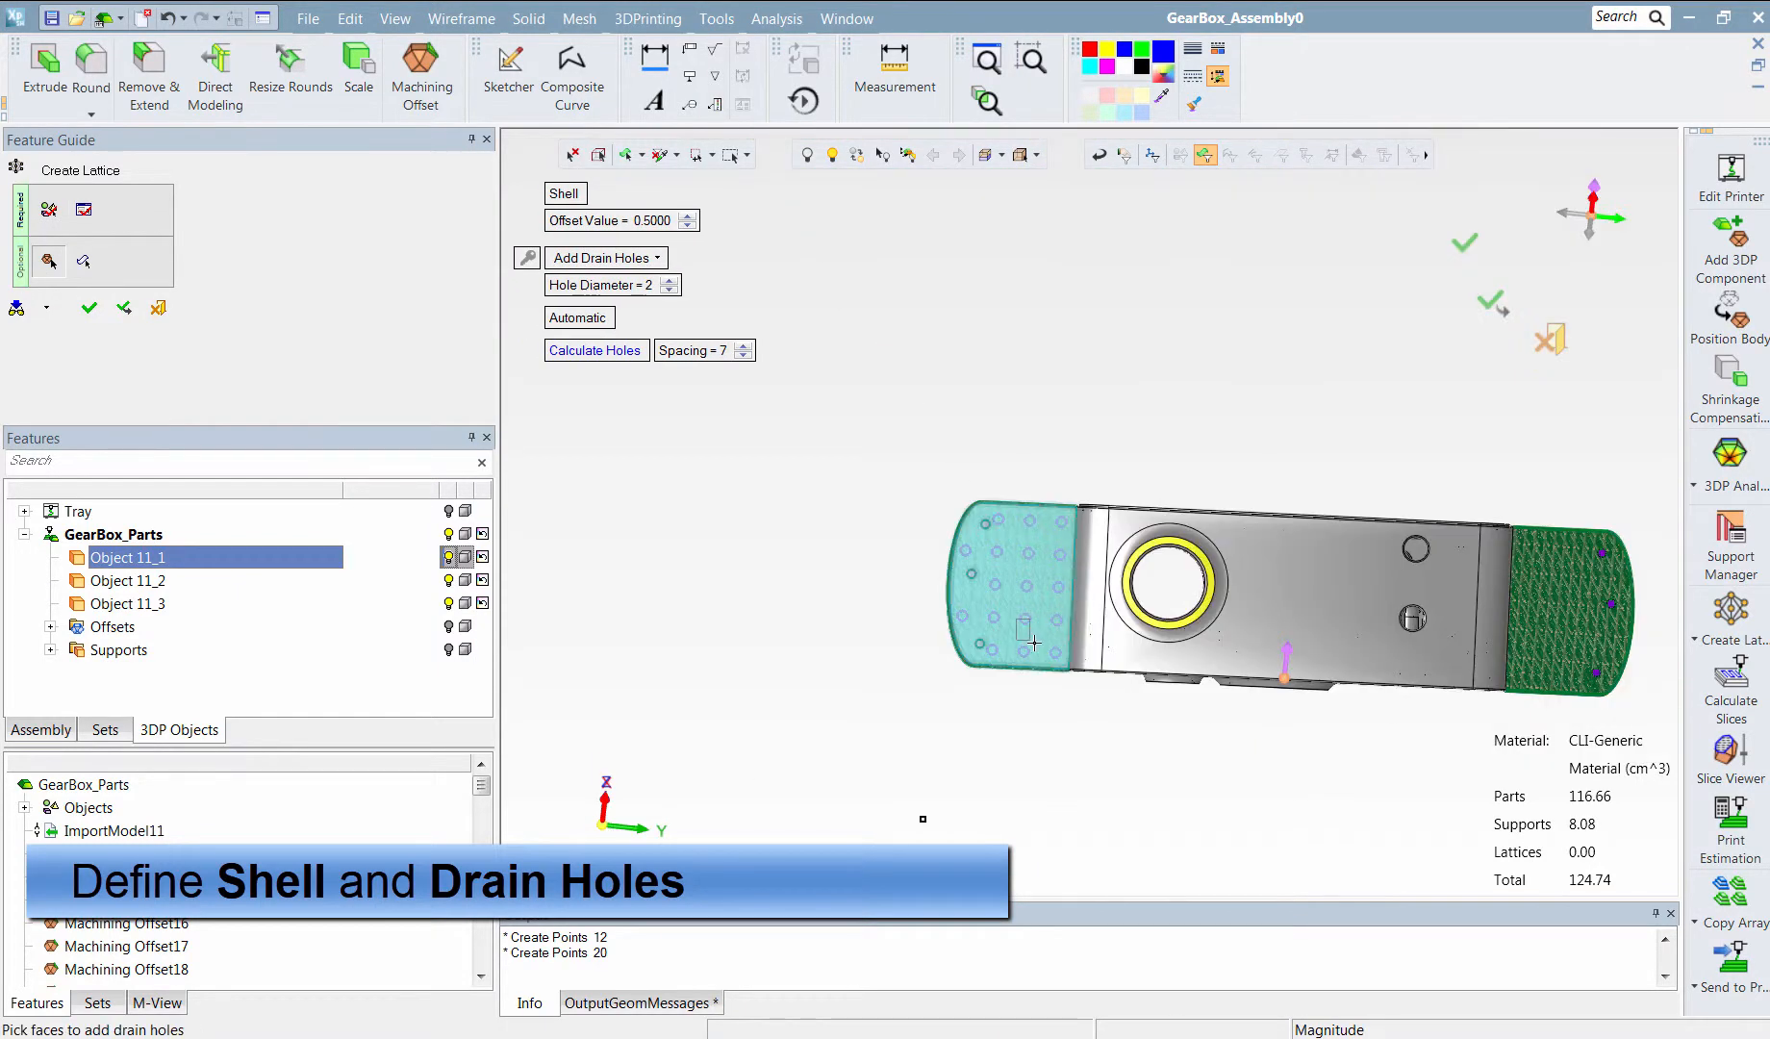
pyautogui.click(1032, 642)
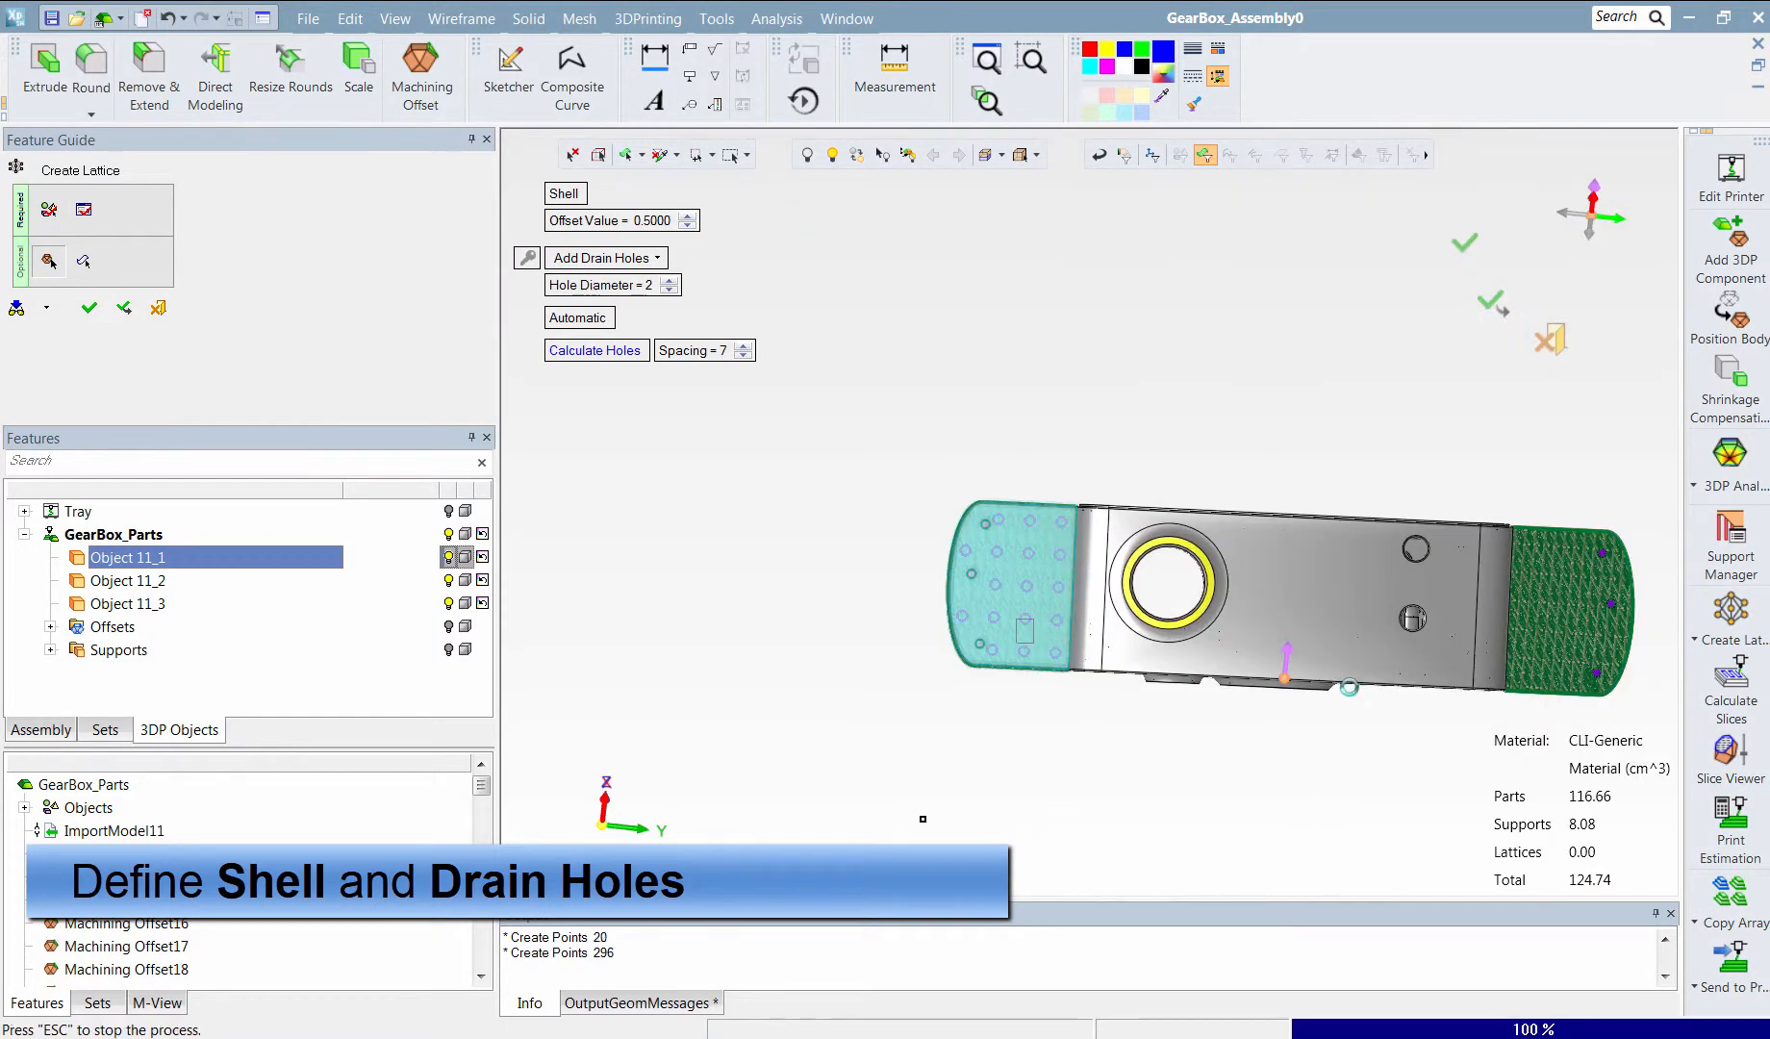
pyautogui.click(1556, 675)
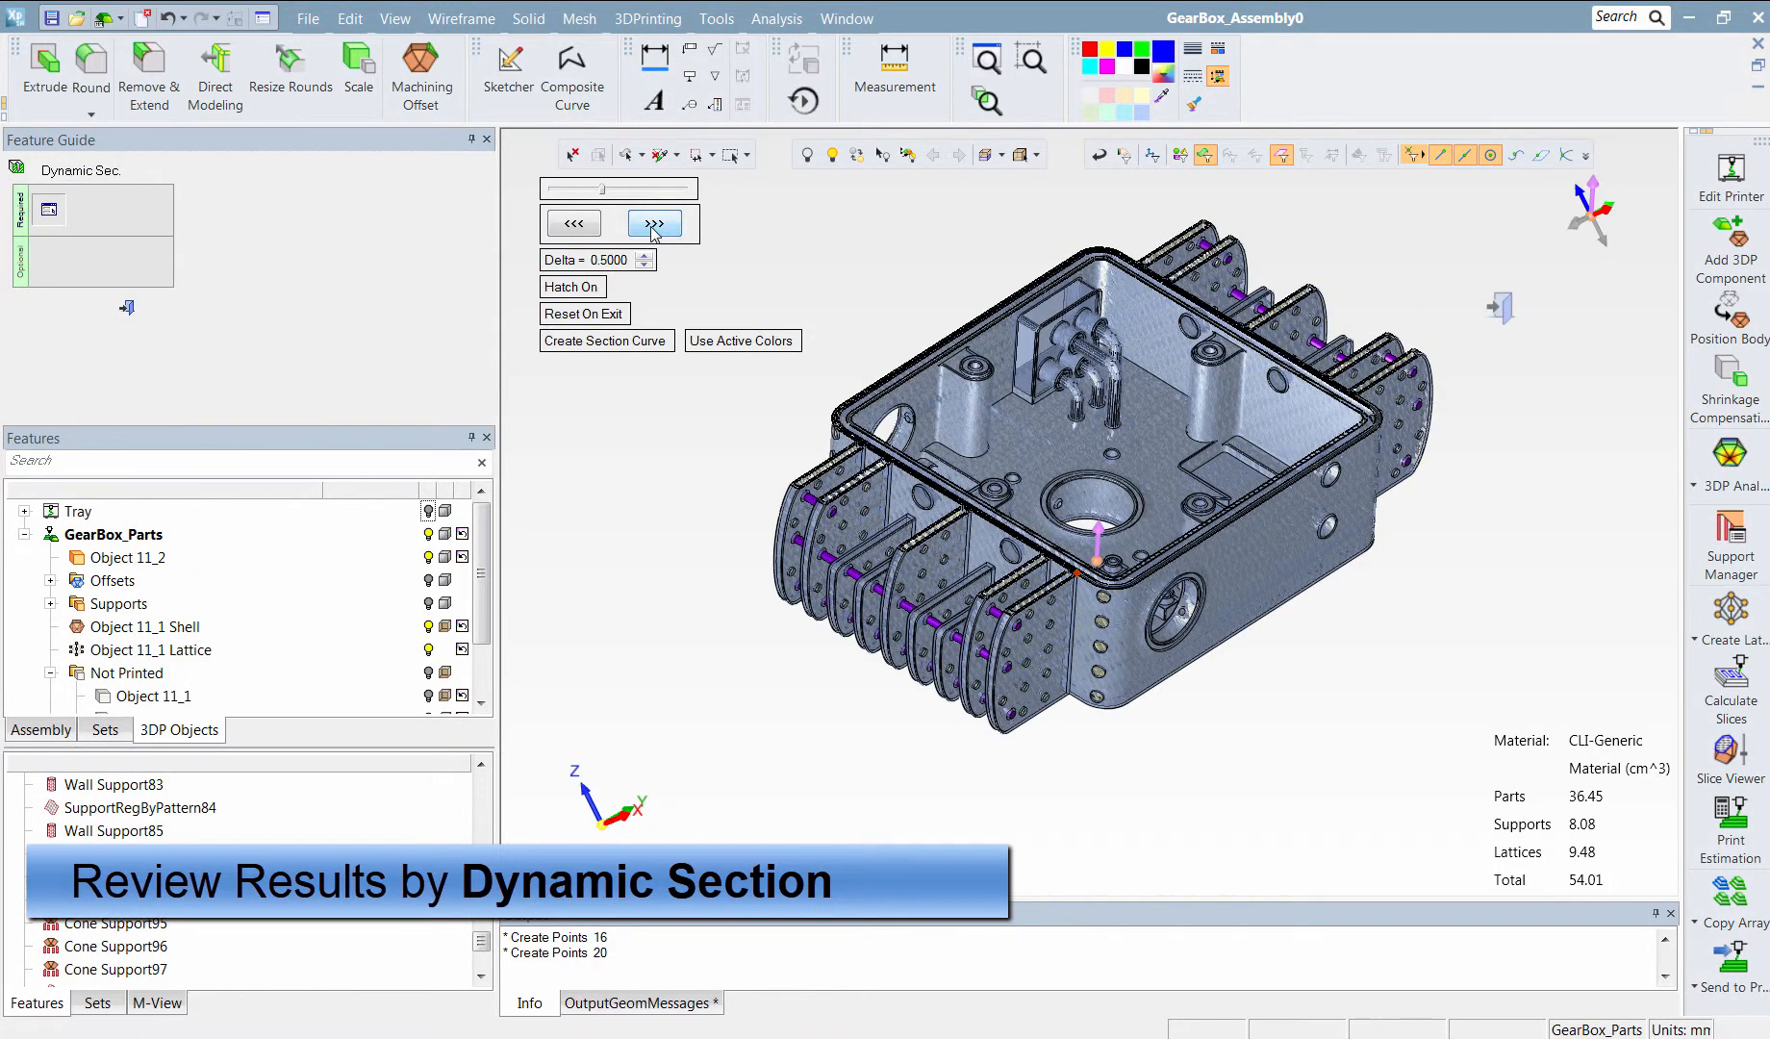
# Step: Examine the shell and internal lattice by advancing the dynamic section through the part in 0.5 increments
pyautogui.click(654, 224)
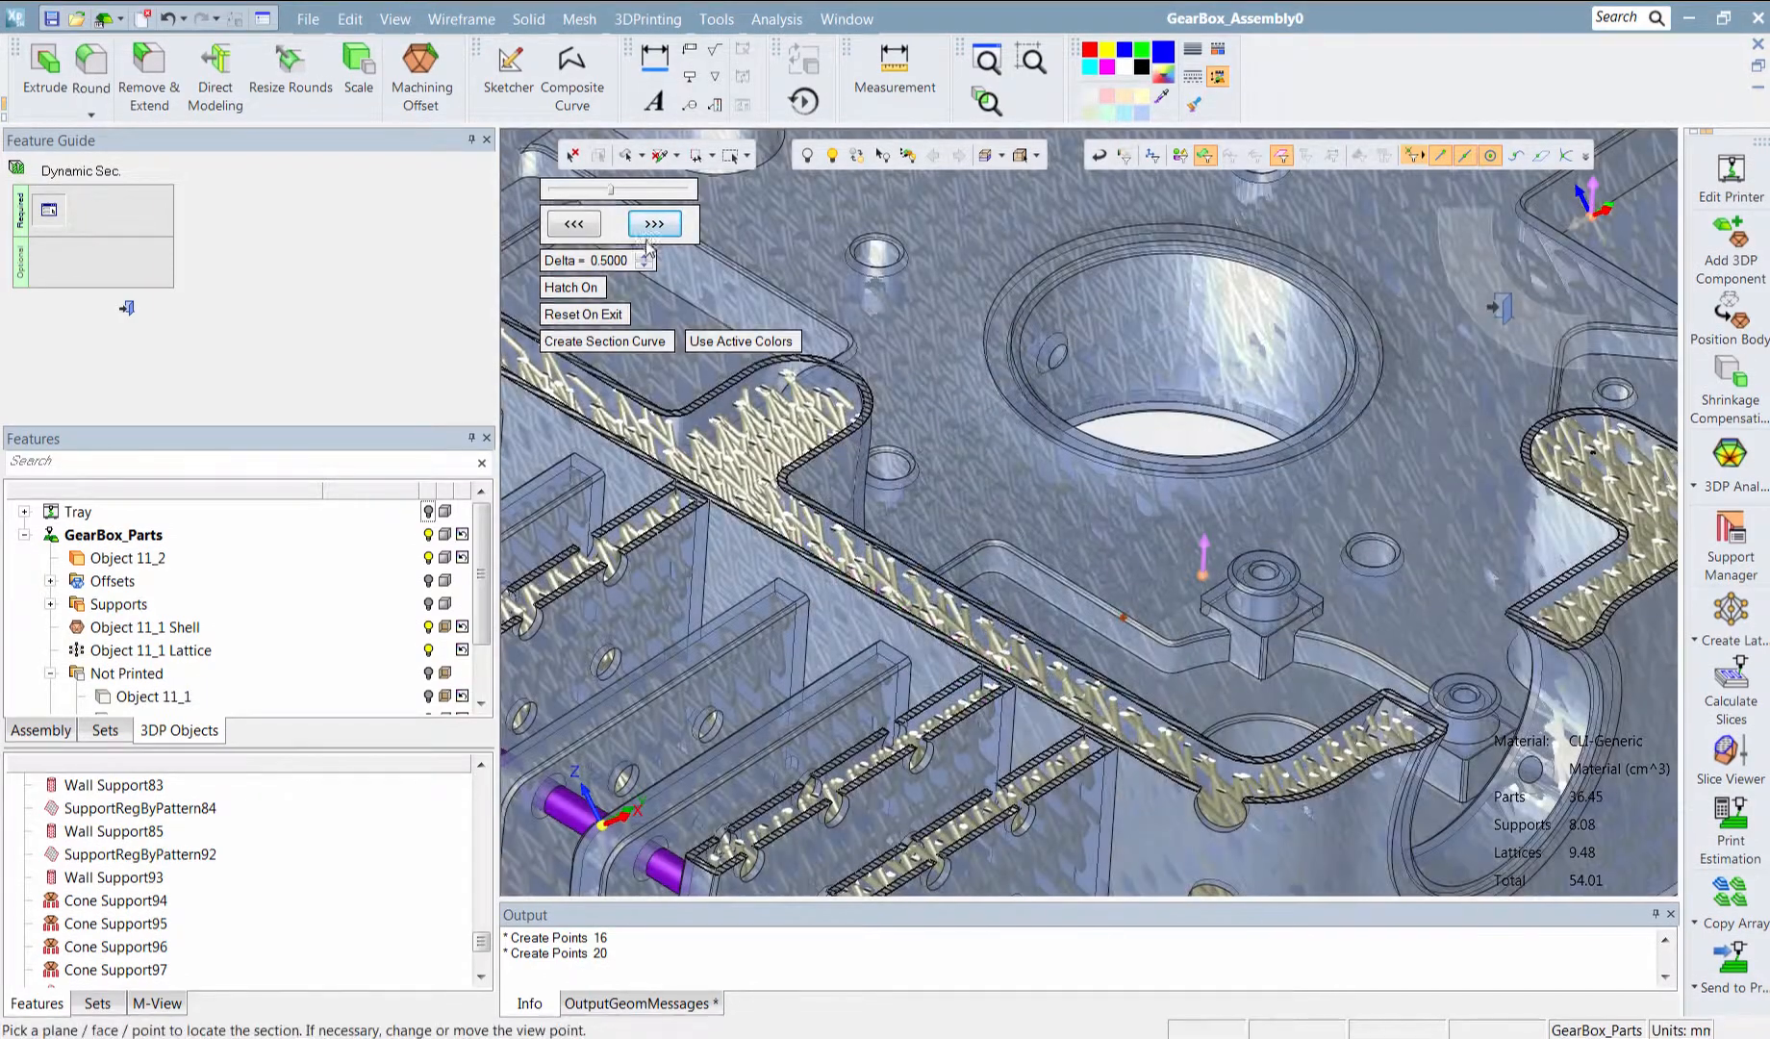
pyautogui.click(649, 235)
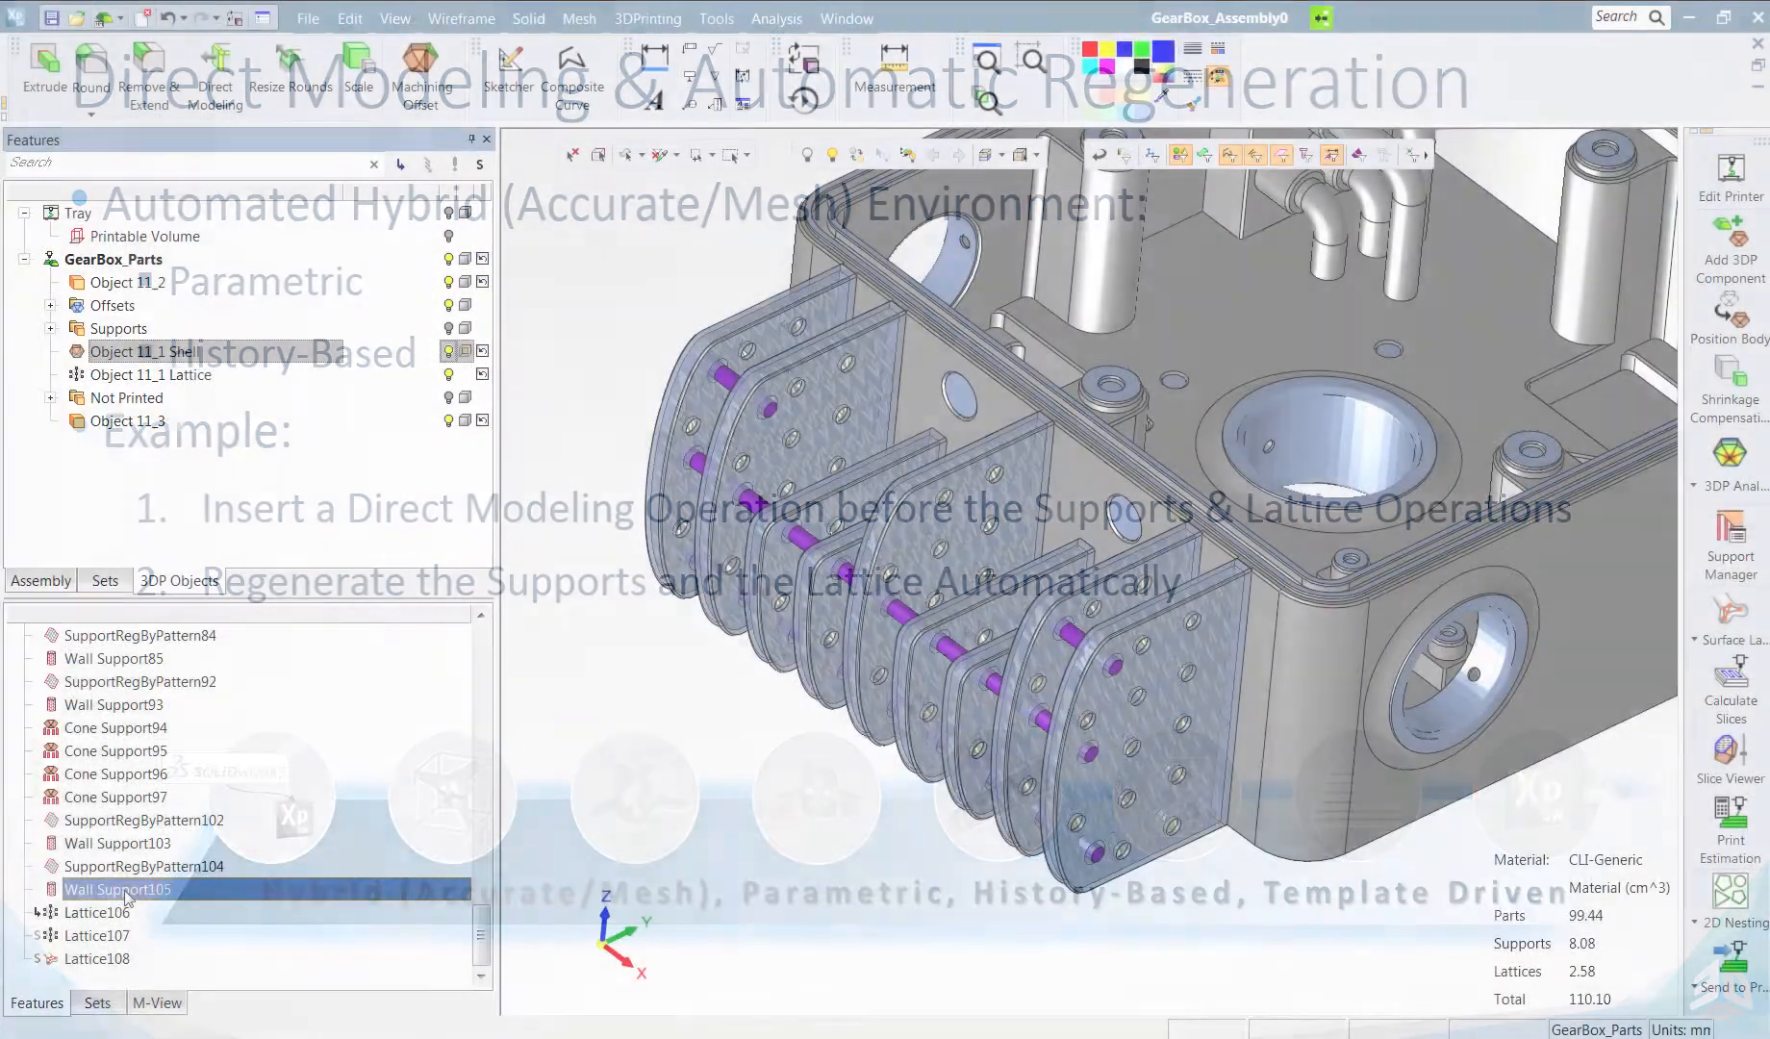
# Step: Insert a Direct Modeling operation after Wall Support105 that moves the outermost fin's curved end face linearly by 10 mm
pyautogui.rightClick(125, 894)
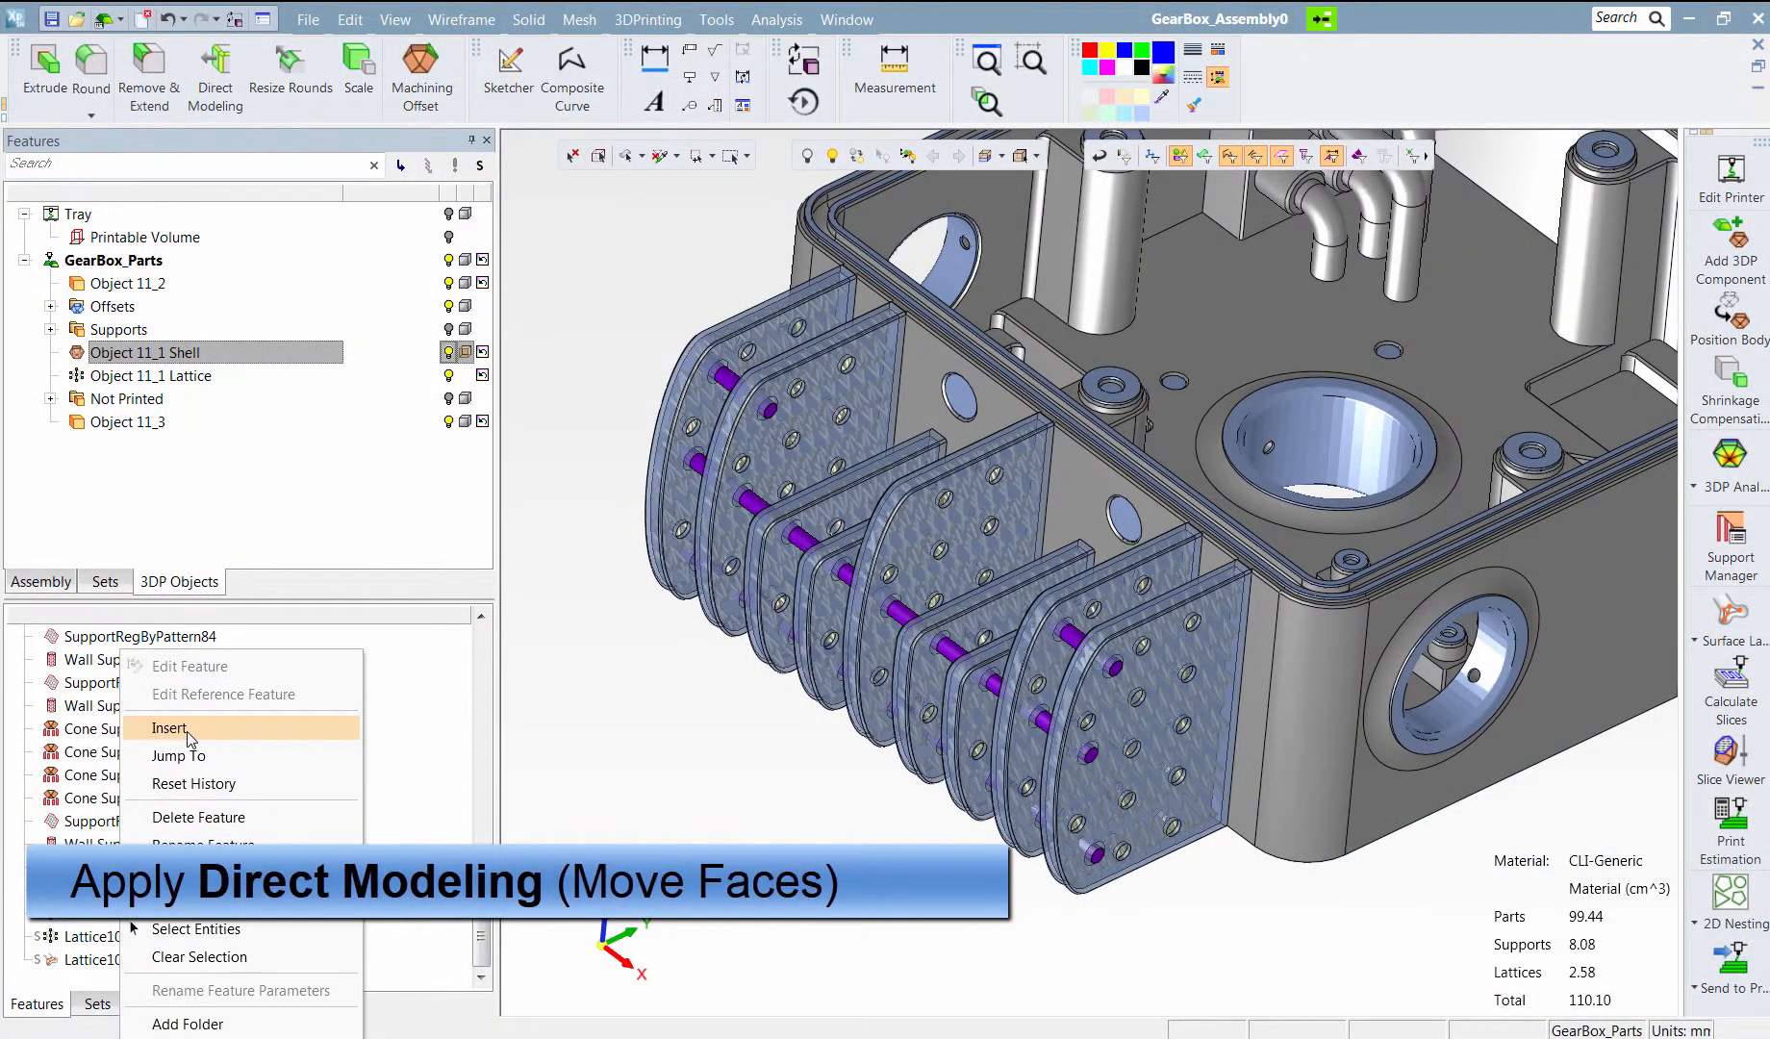
pyautogui.click(188, 735)
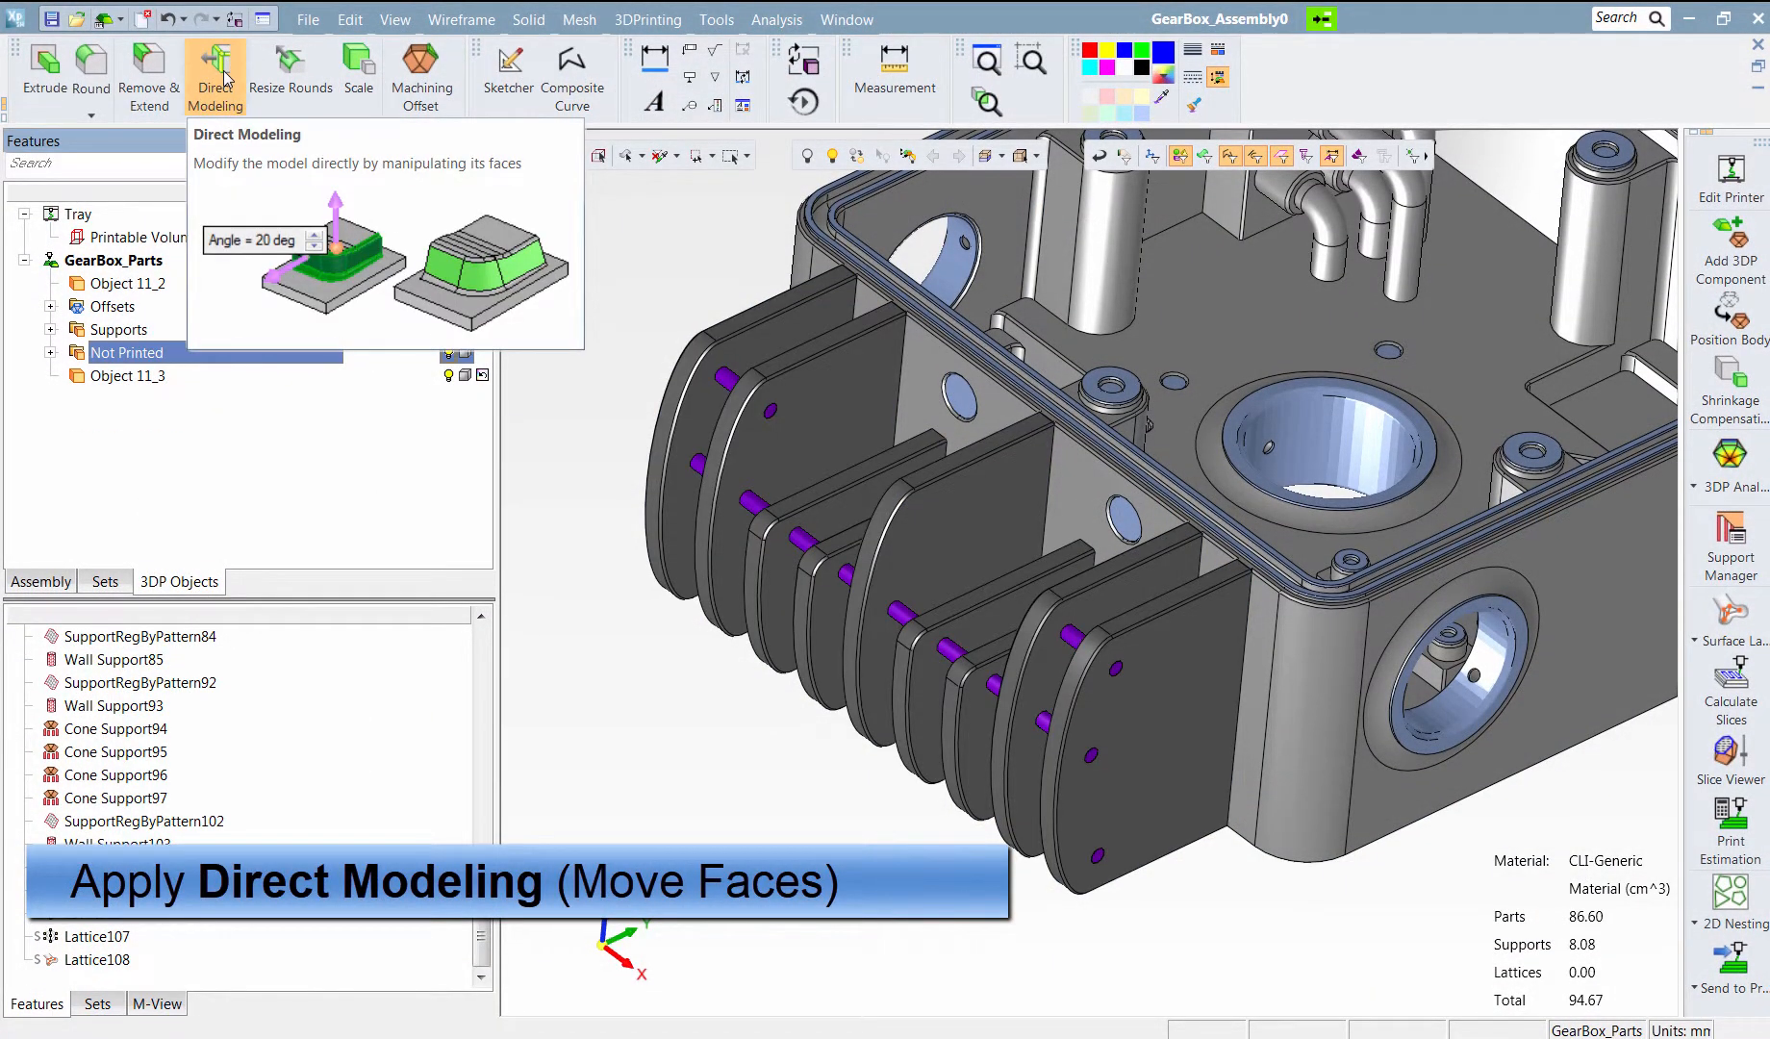
pyautogui.click(224, 79)
pyautogui.click(1103, 631)
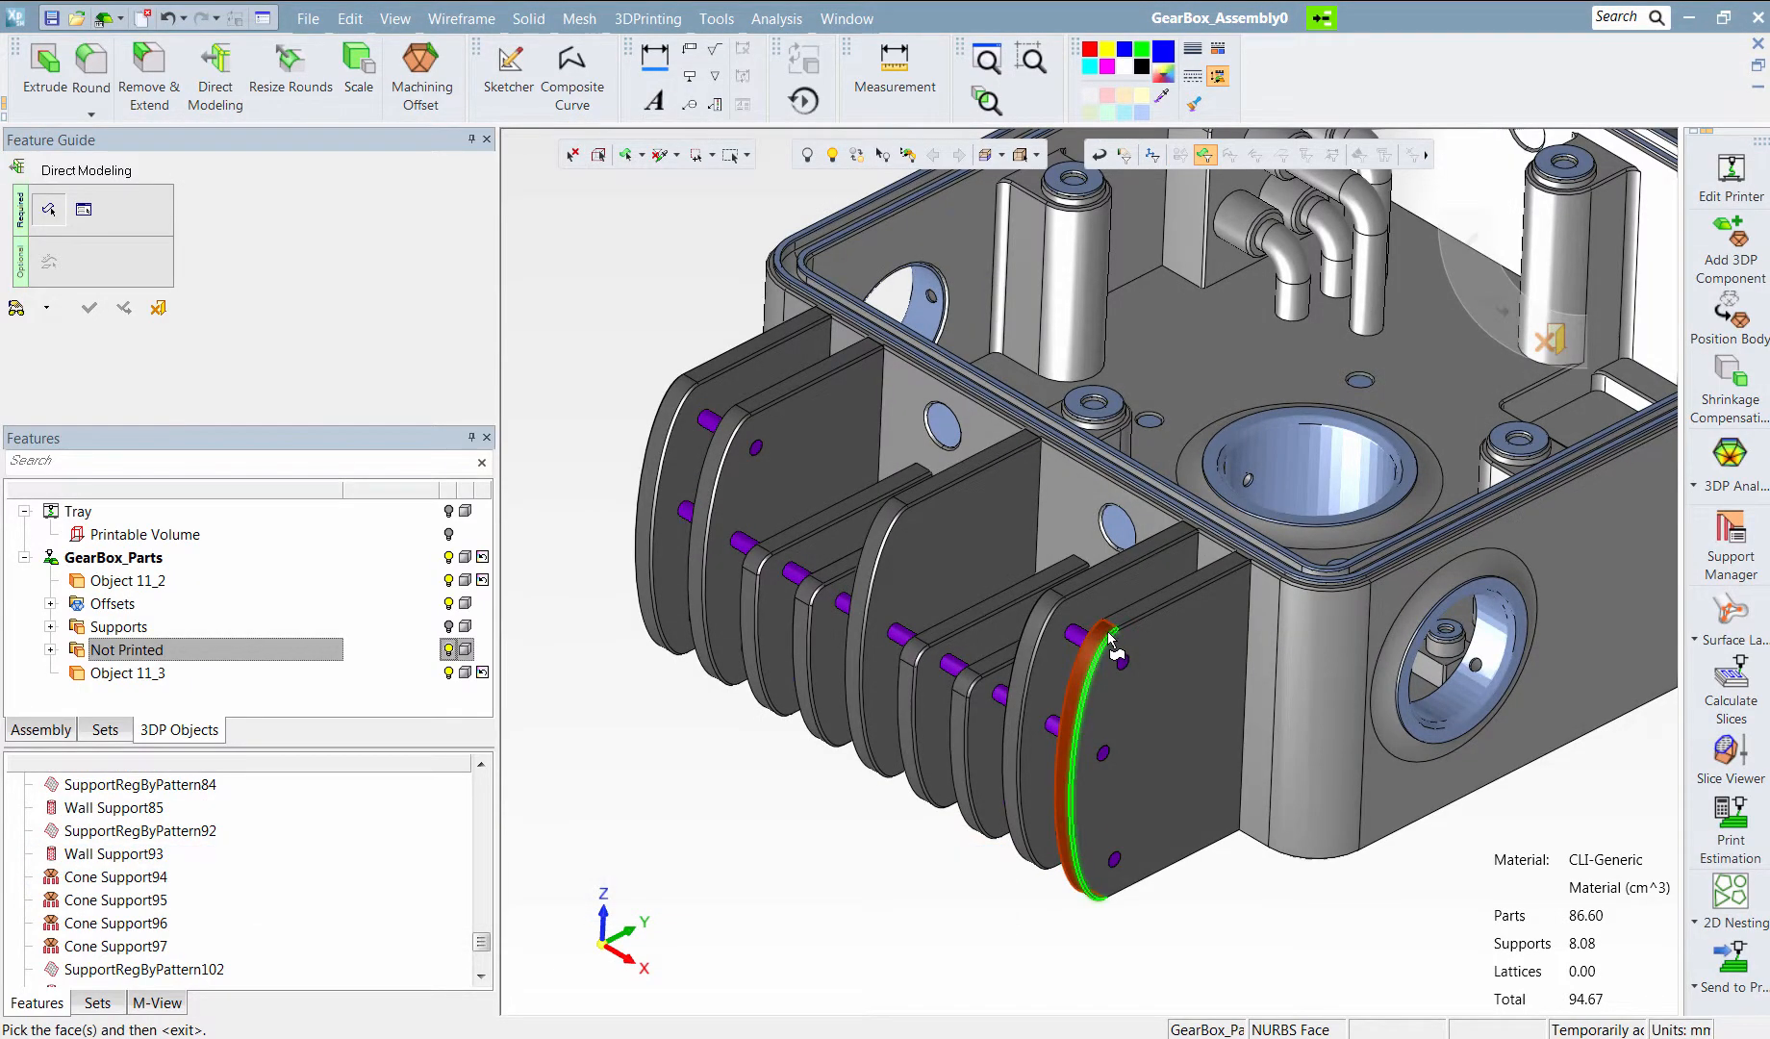
pyautogui.moveTo(1051, 631)
pyautogui.mouseDown(button='middle')
pyautogui.moveTo(1082, 664)
pyautogui.moveTo(1255, 606)
pyautogui.moveTo(1288, 743)
pyautogui.moveTo(1025, 625)
pyautogui.mouseUp(button='middle')
pyautogui.click(1025, 630)
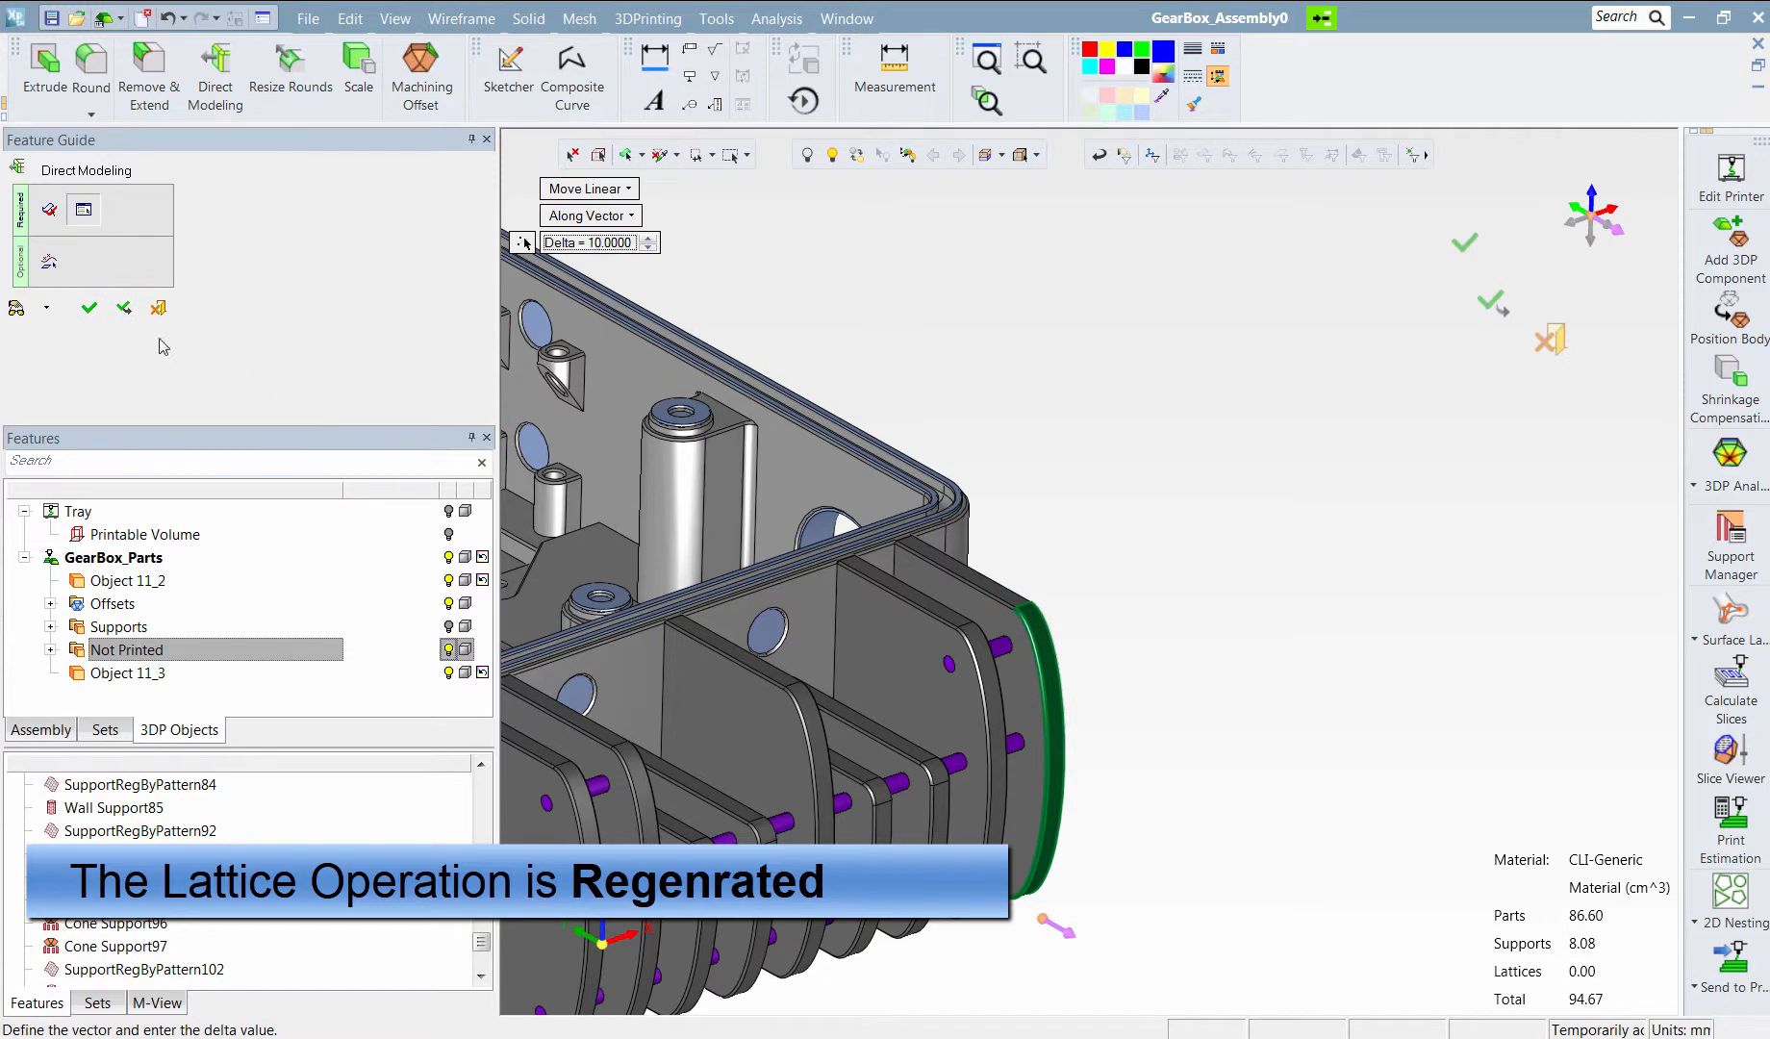
pyautogui.click(88, 308)
pyautogui.rightClick(84, 654)
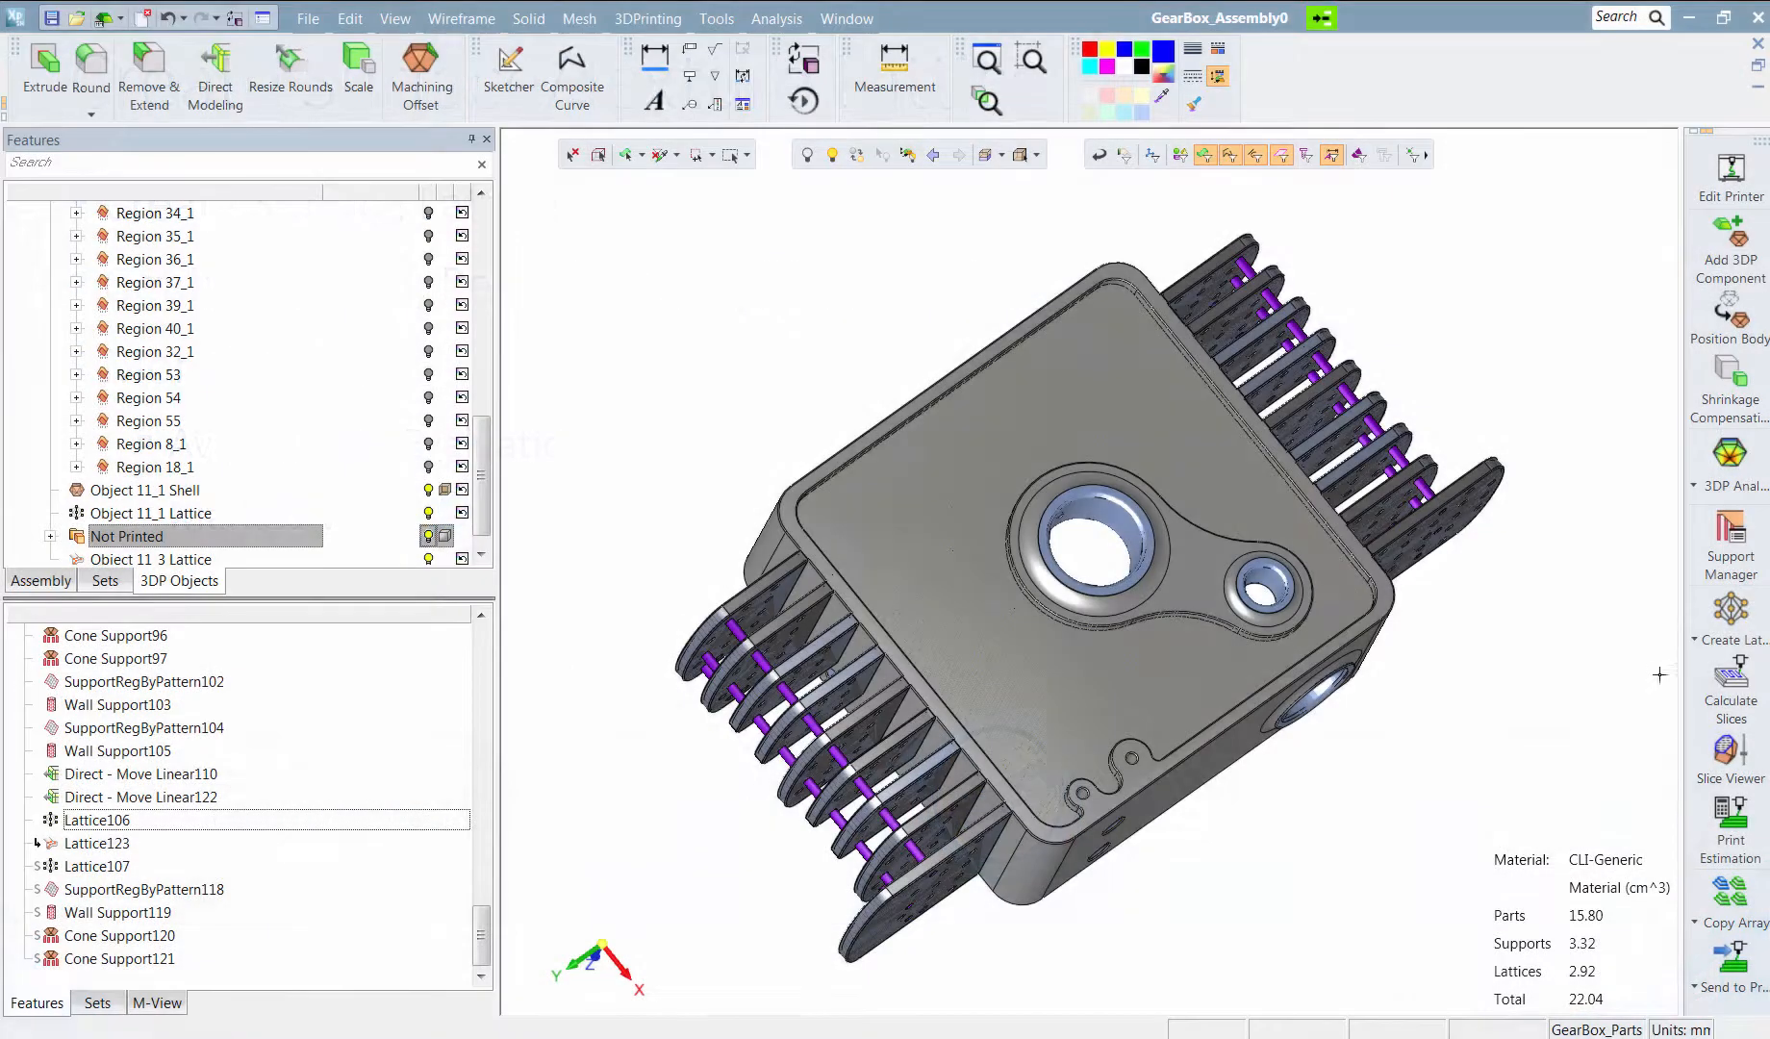
# Step: Start a surface lattice on the large recessed face on the underside of the gearbox
pyautogui.click(1730, 620)
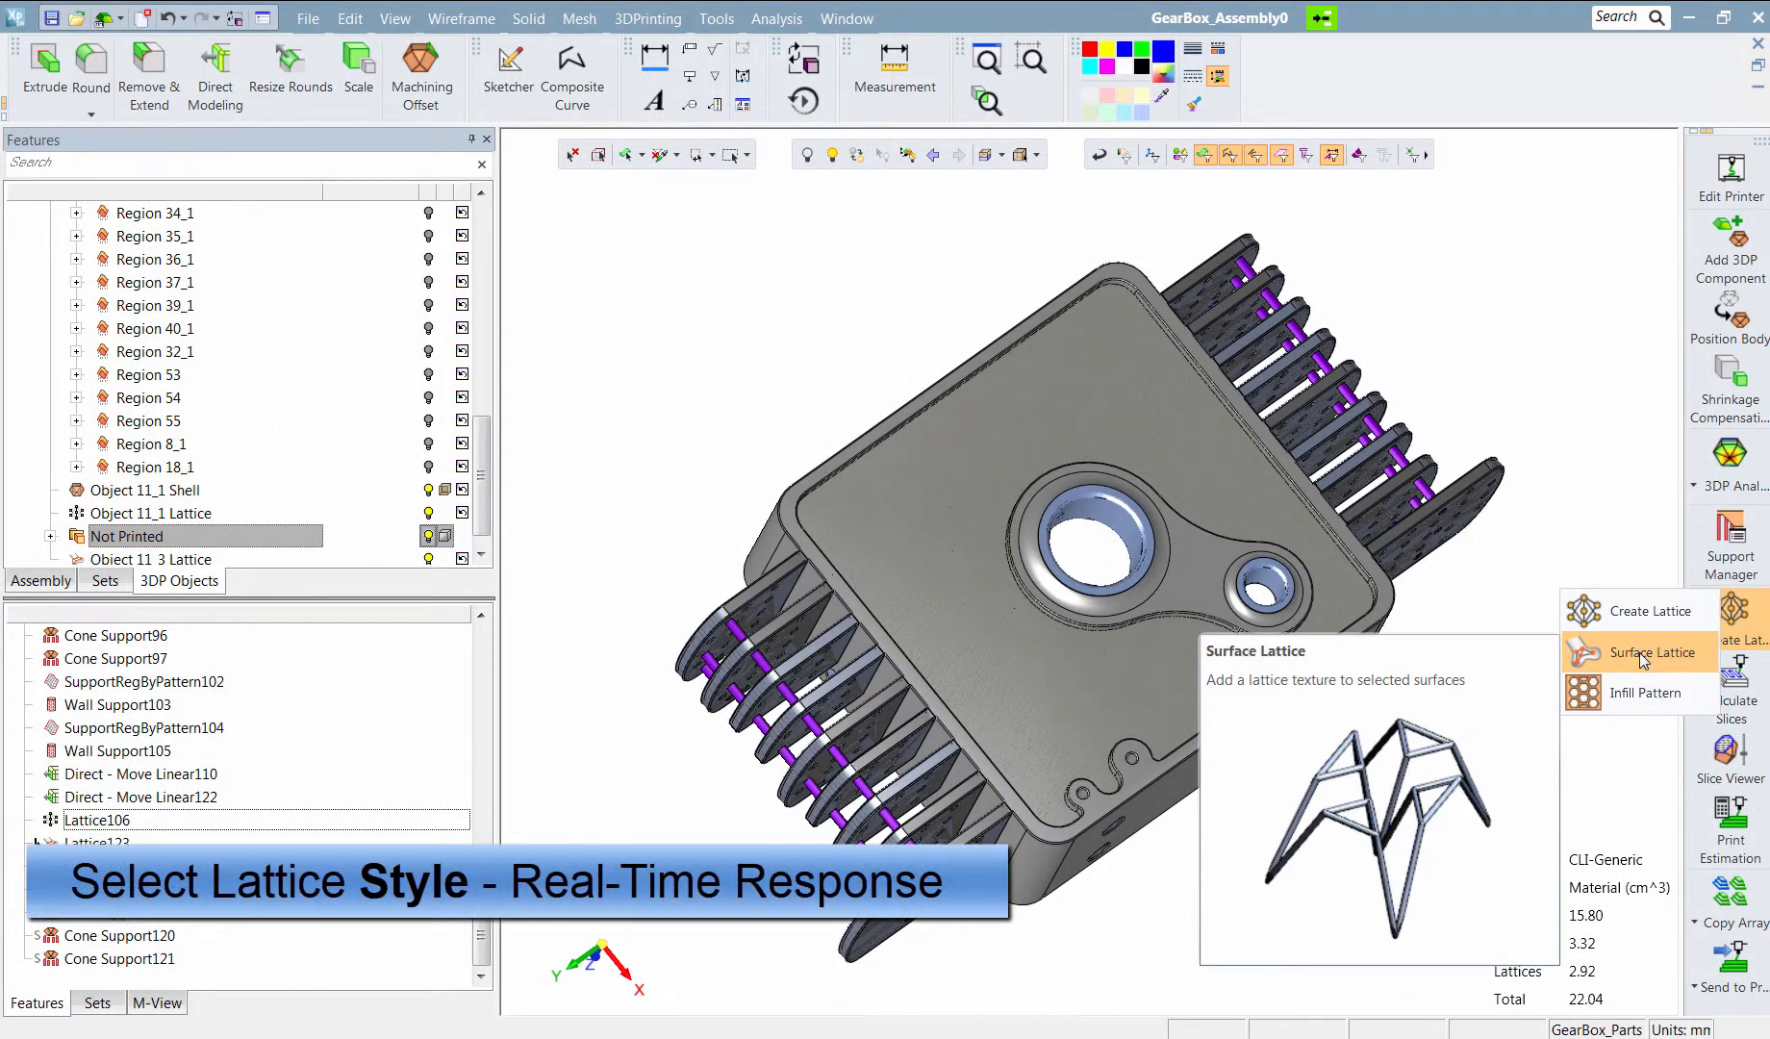
pyautogui.click(1644, 654)
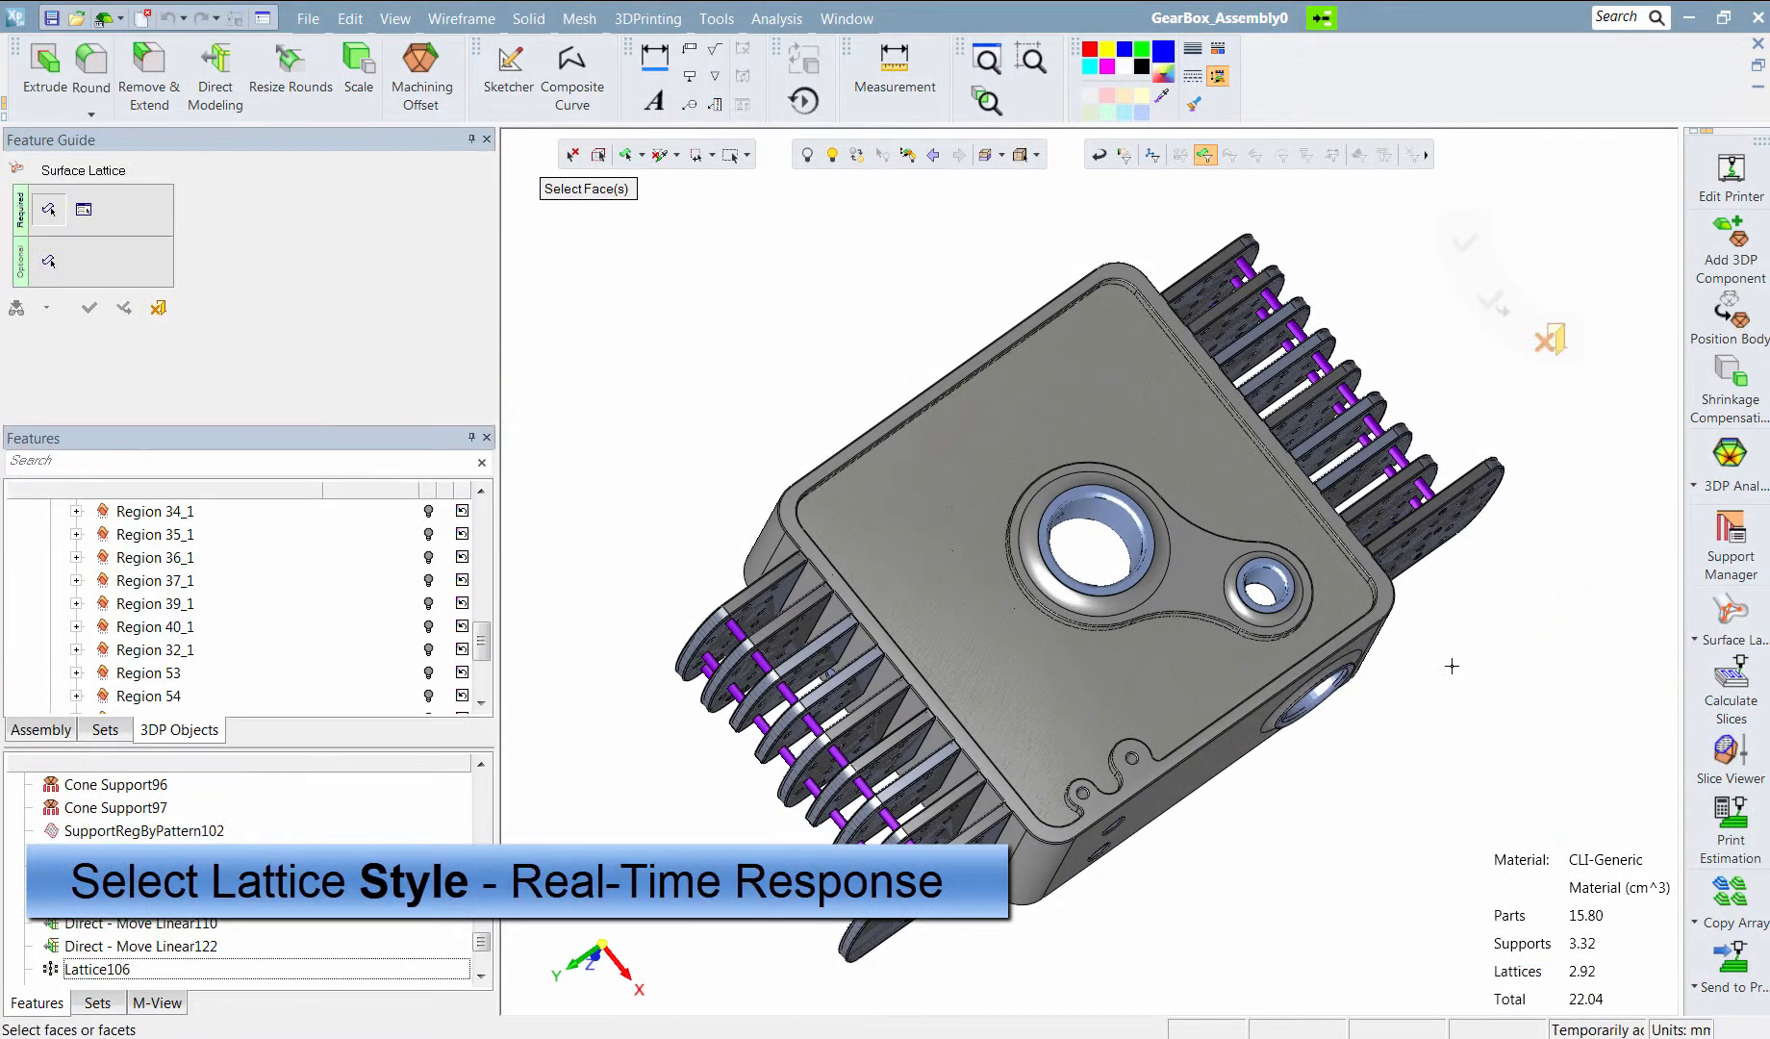
pyautogui.click(1308, 544)
pyautogui.middleClick(1310, 555)
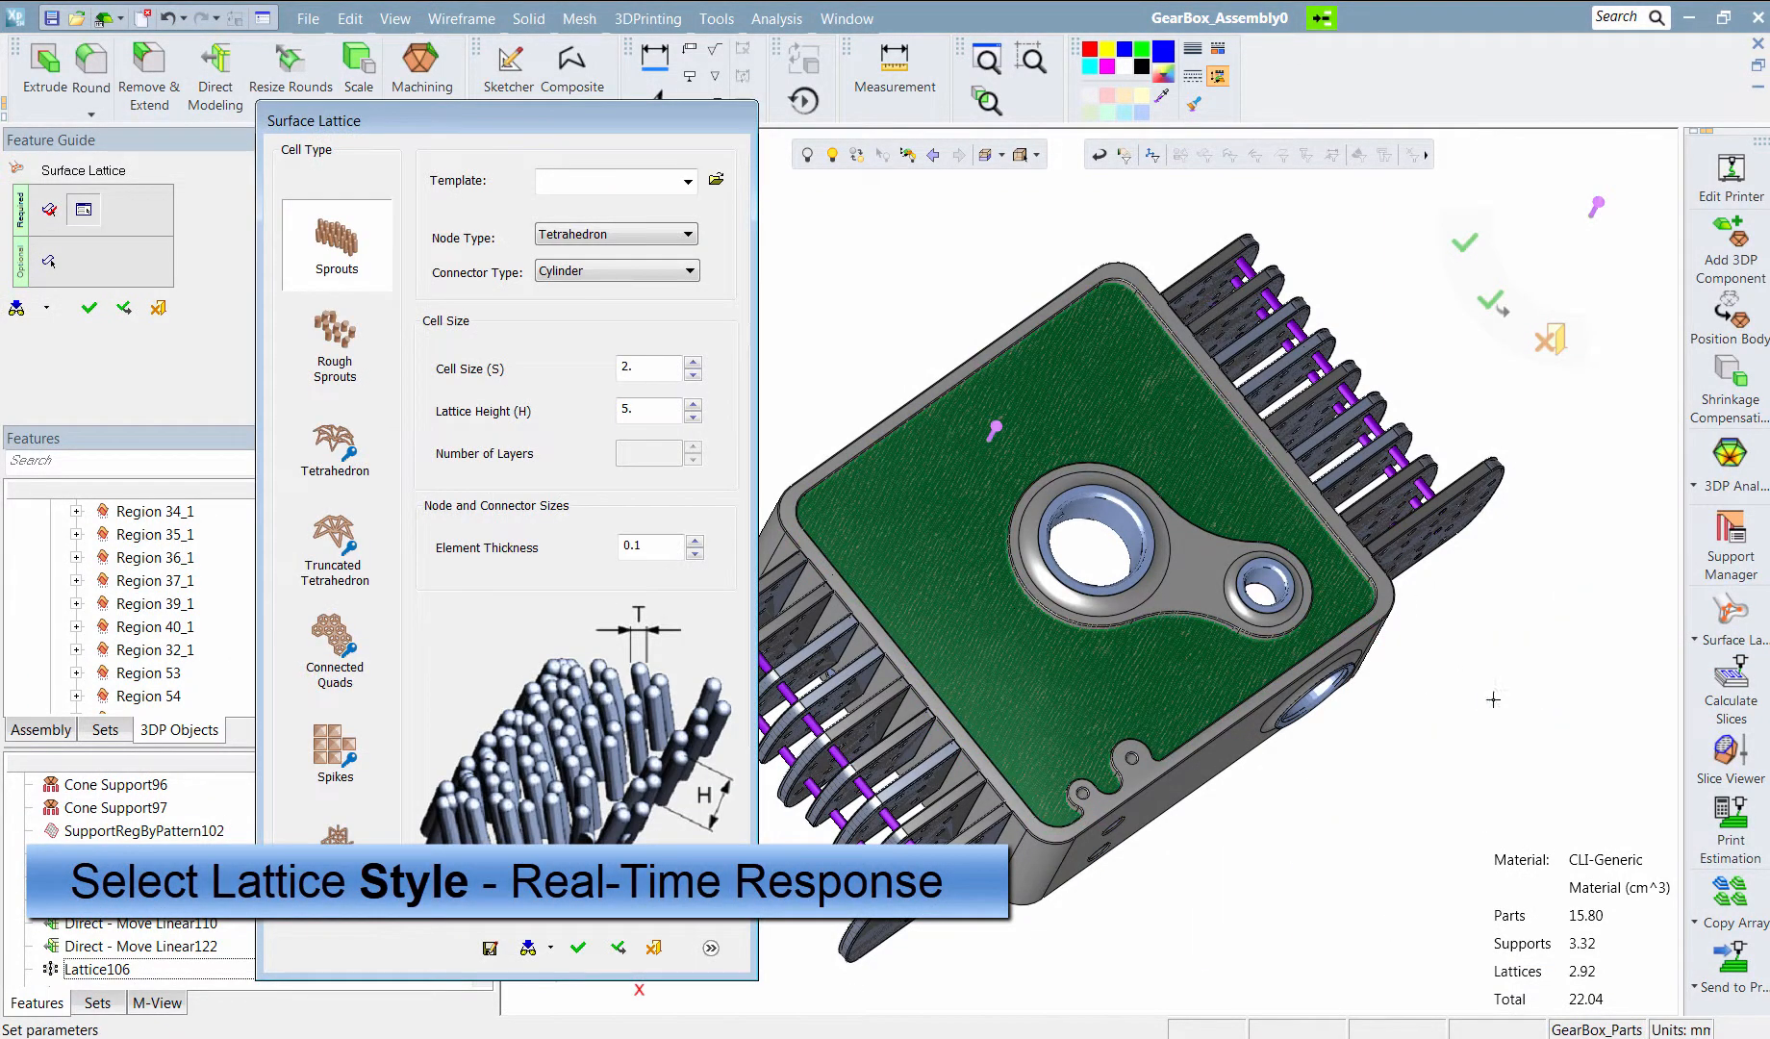
# Step: Create the surface lattice as Sprouts with Sphere nodes, lattice height 1.5 and element thickness 1
pyautogui.scroll(3, 1342, 600)
pyautogui.scroll(3, 1319, 584)
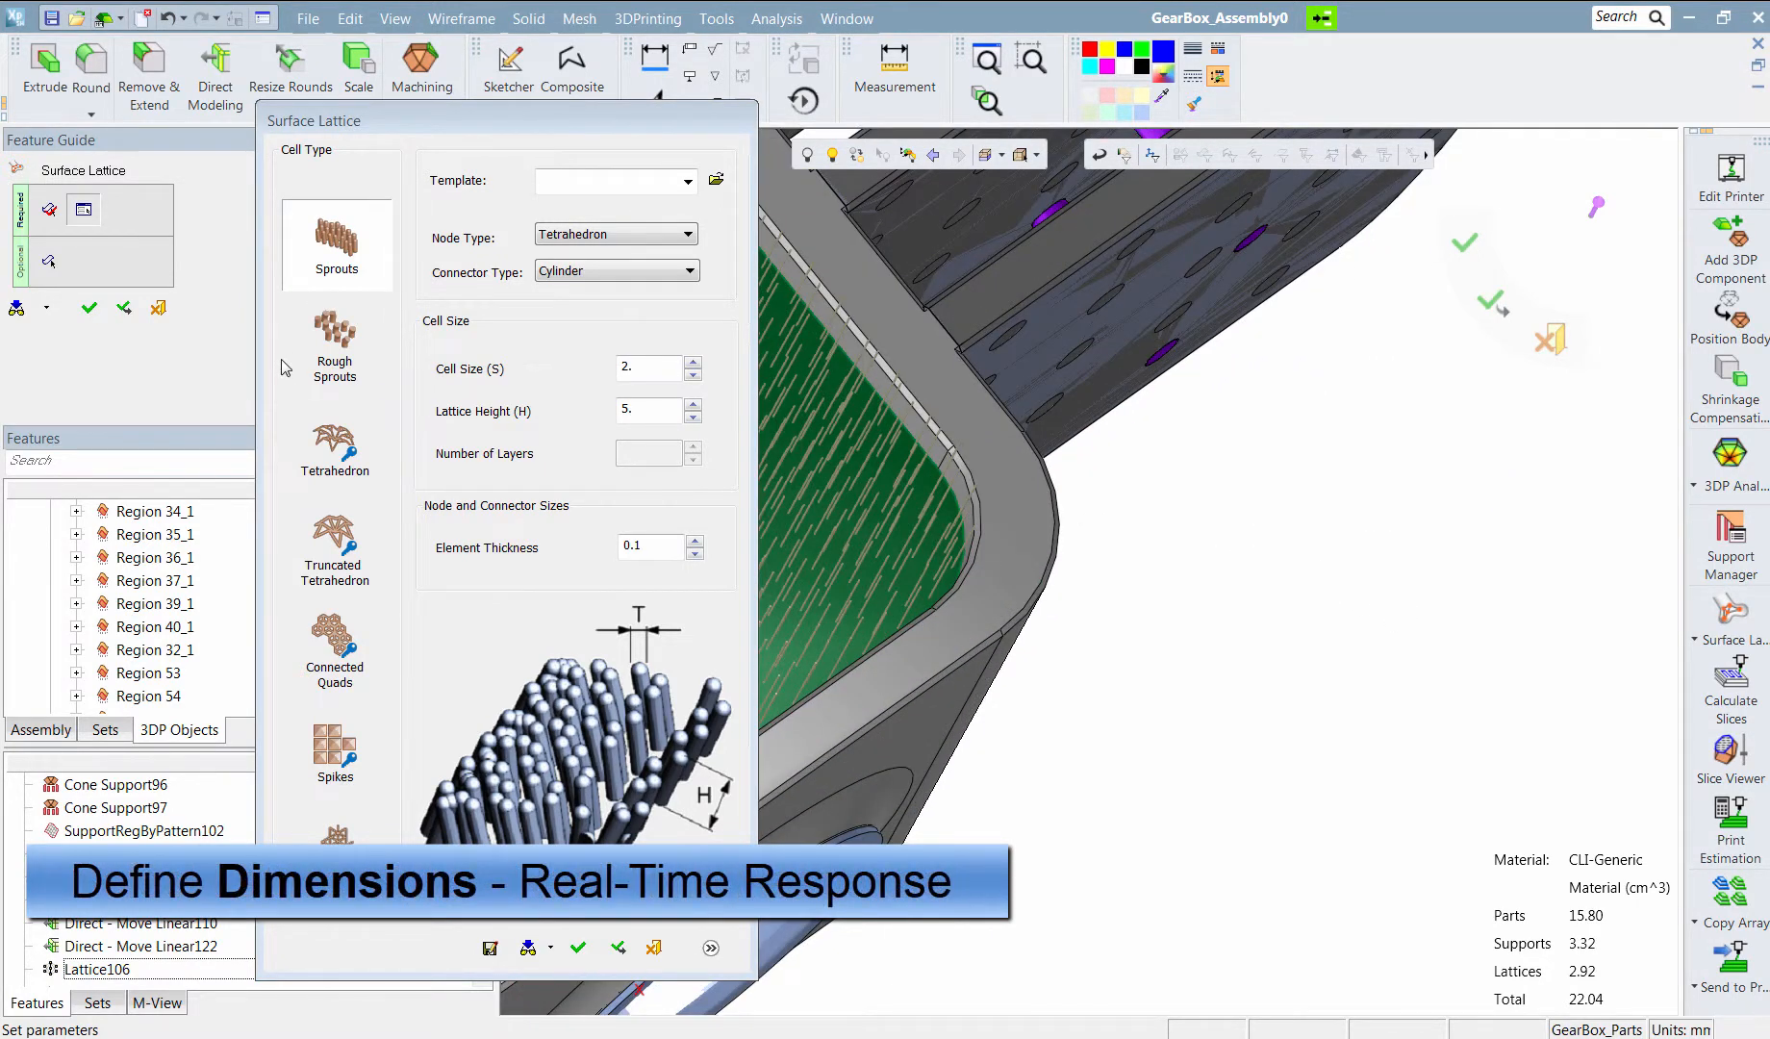
pyautogui.click(325, 334)
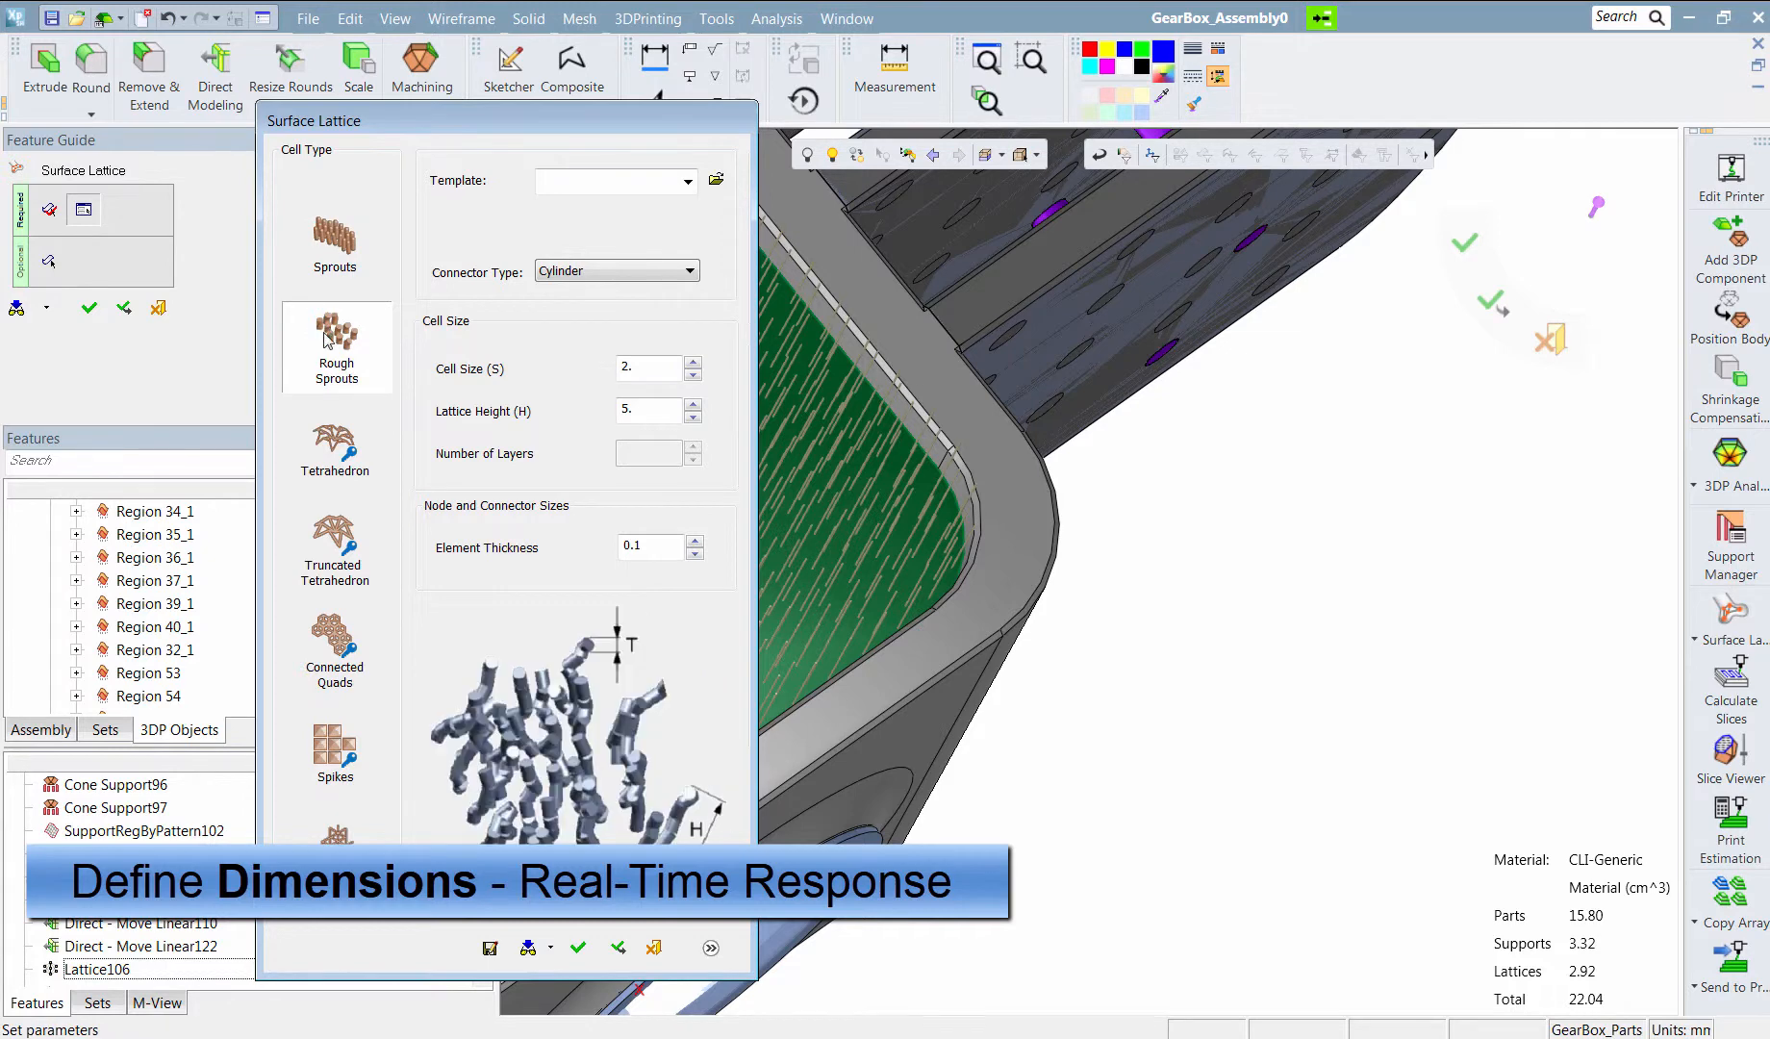
pyautogui.click(332, 256)
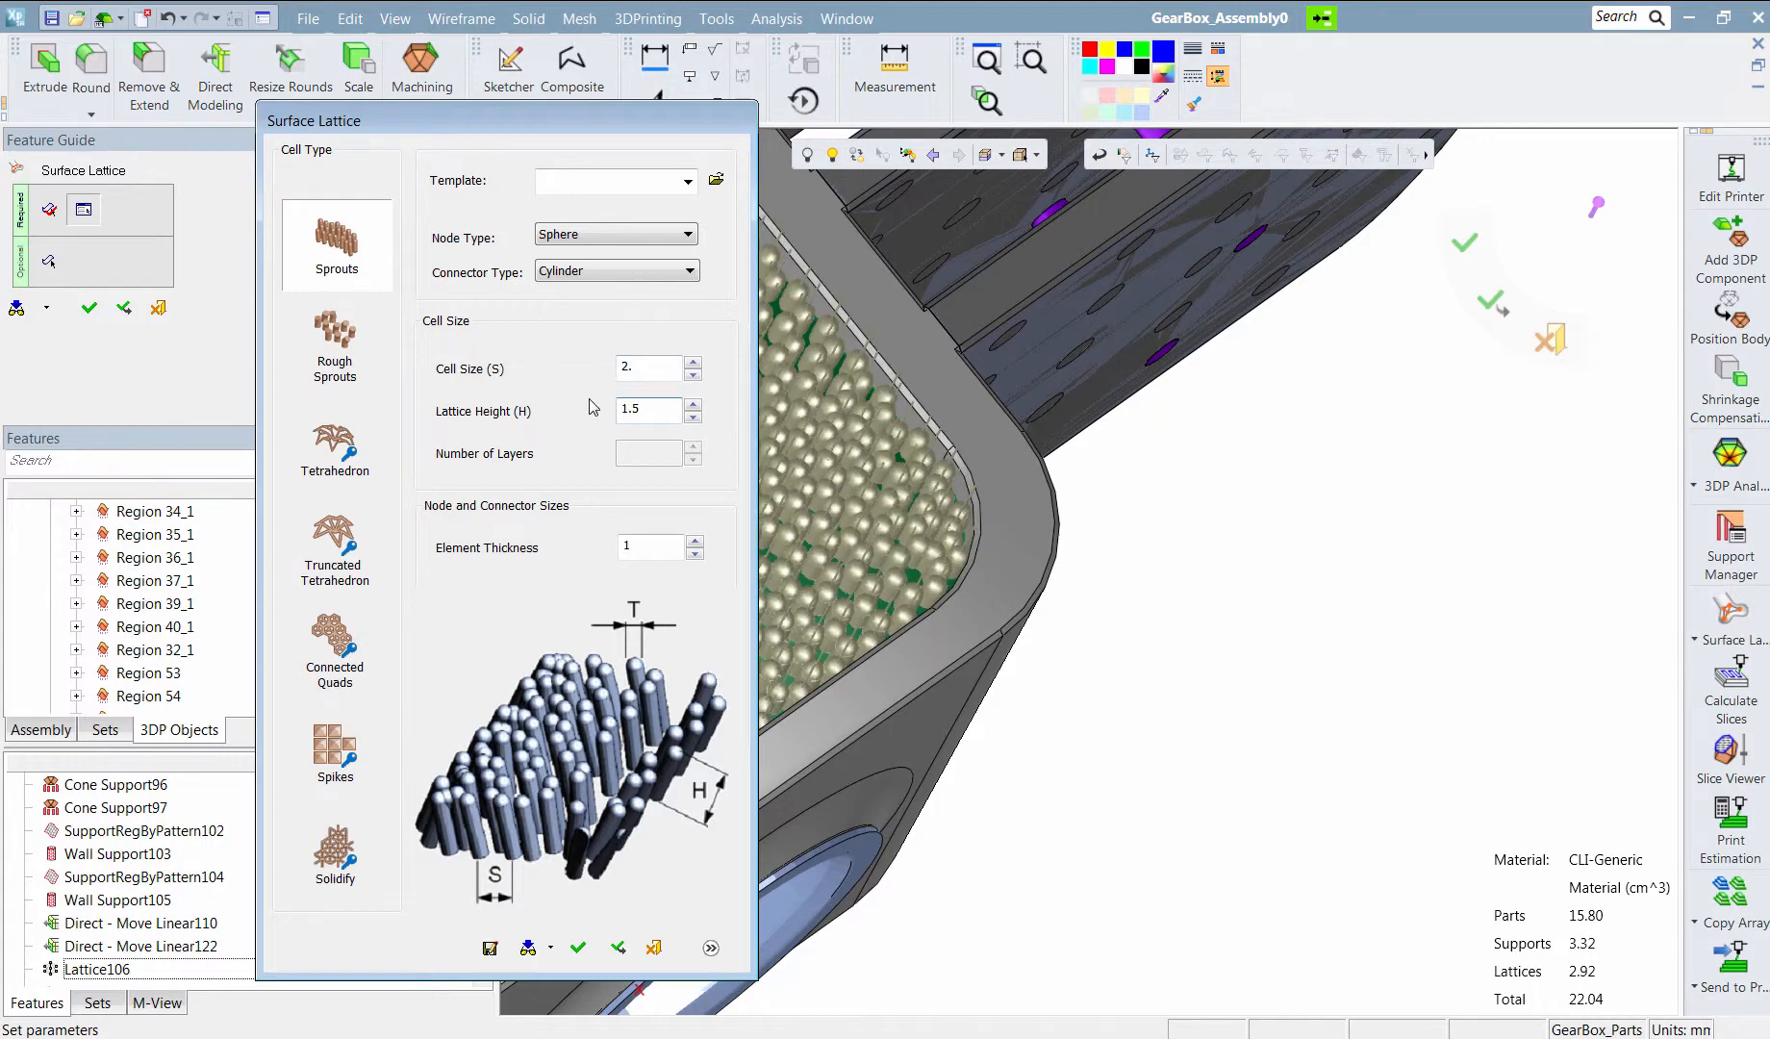
pyautogui.click(578, 948)
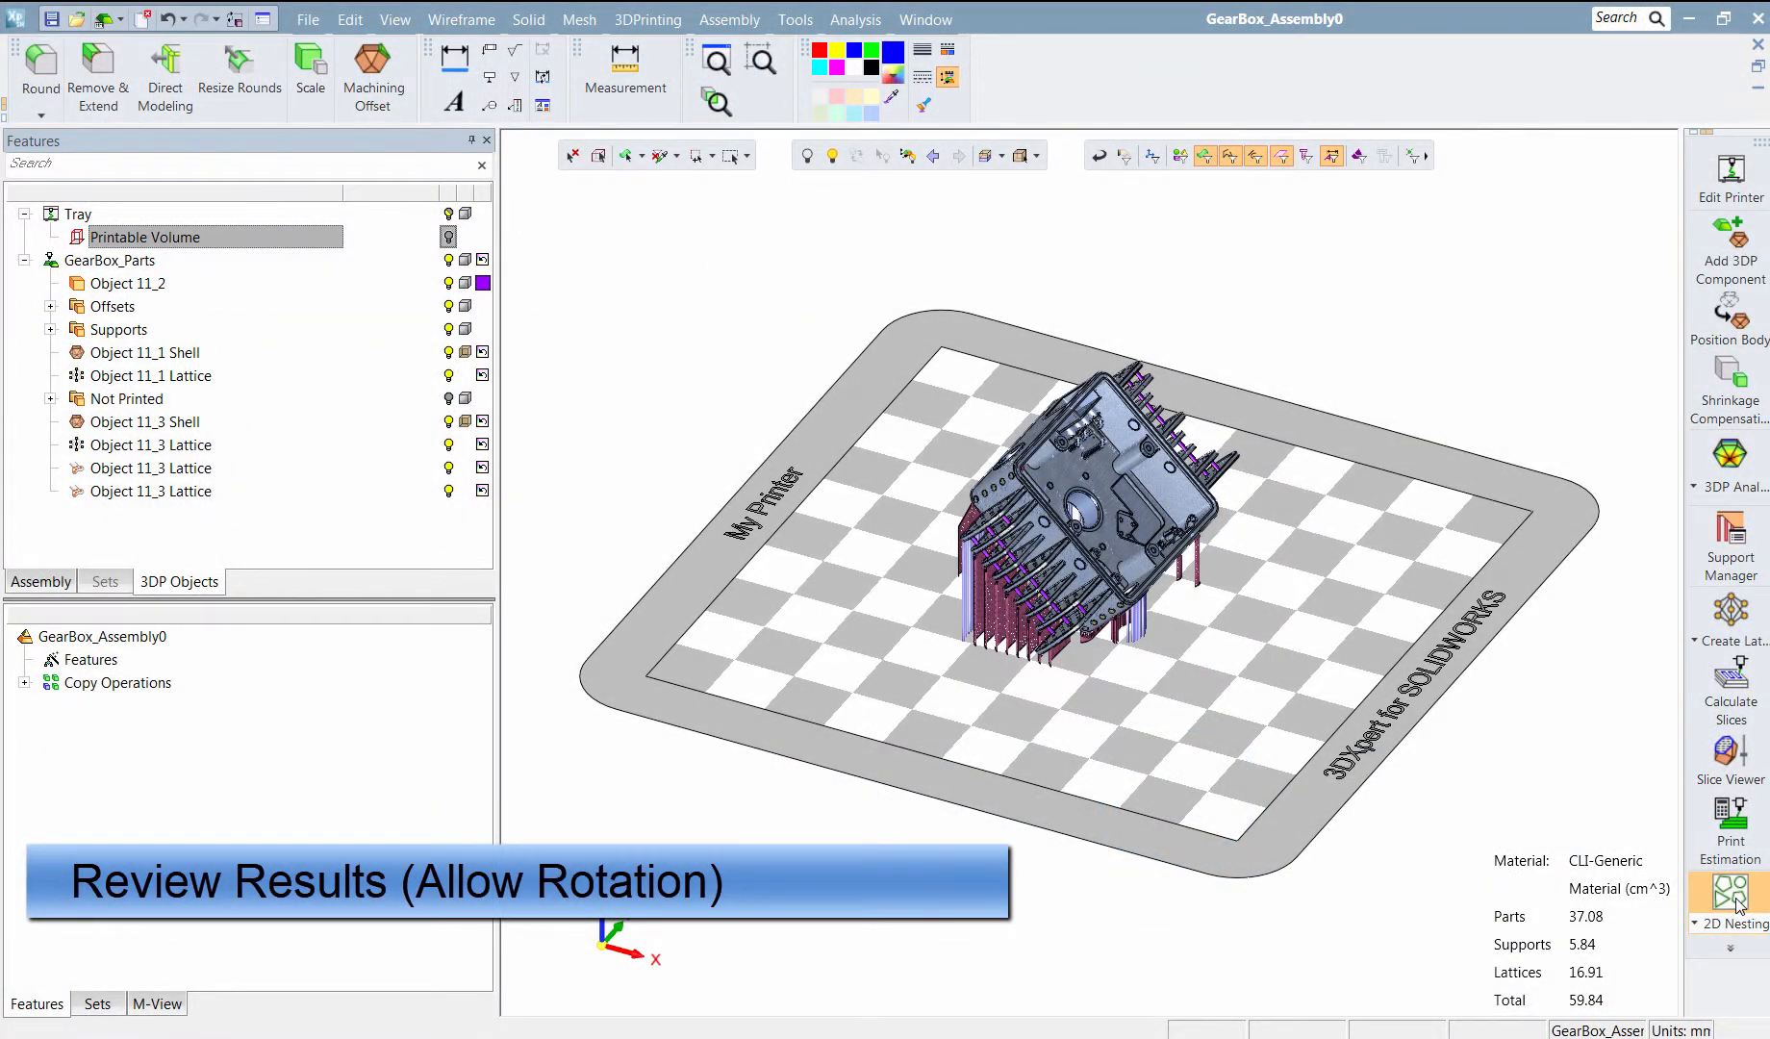
# Step: Nest copies of the gearbox on the tray with 2D Nesting, using minimal distance 2.0 and rotation on
pyautogui.click(1731, 894)
pyautogui.click(591, 243)
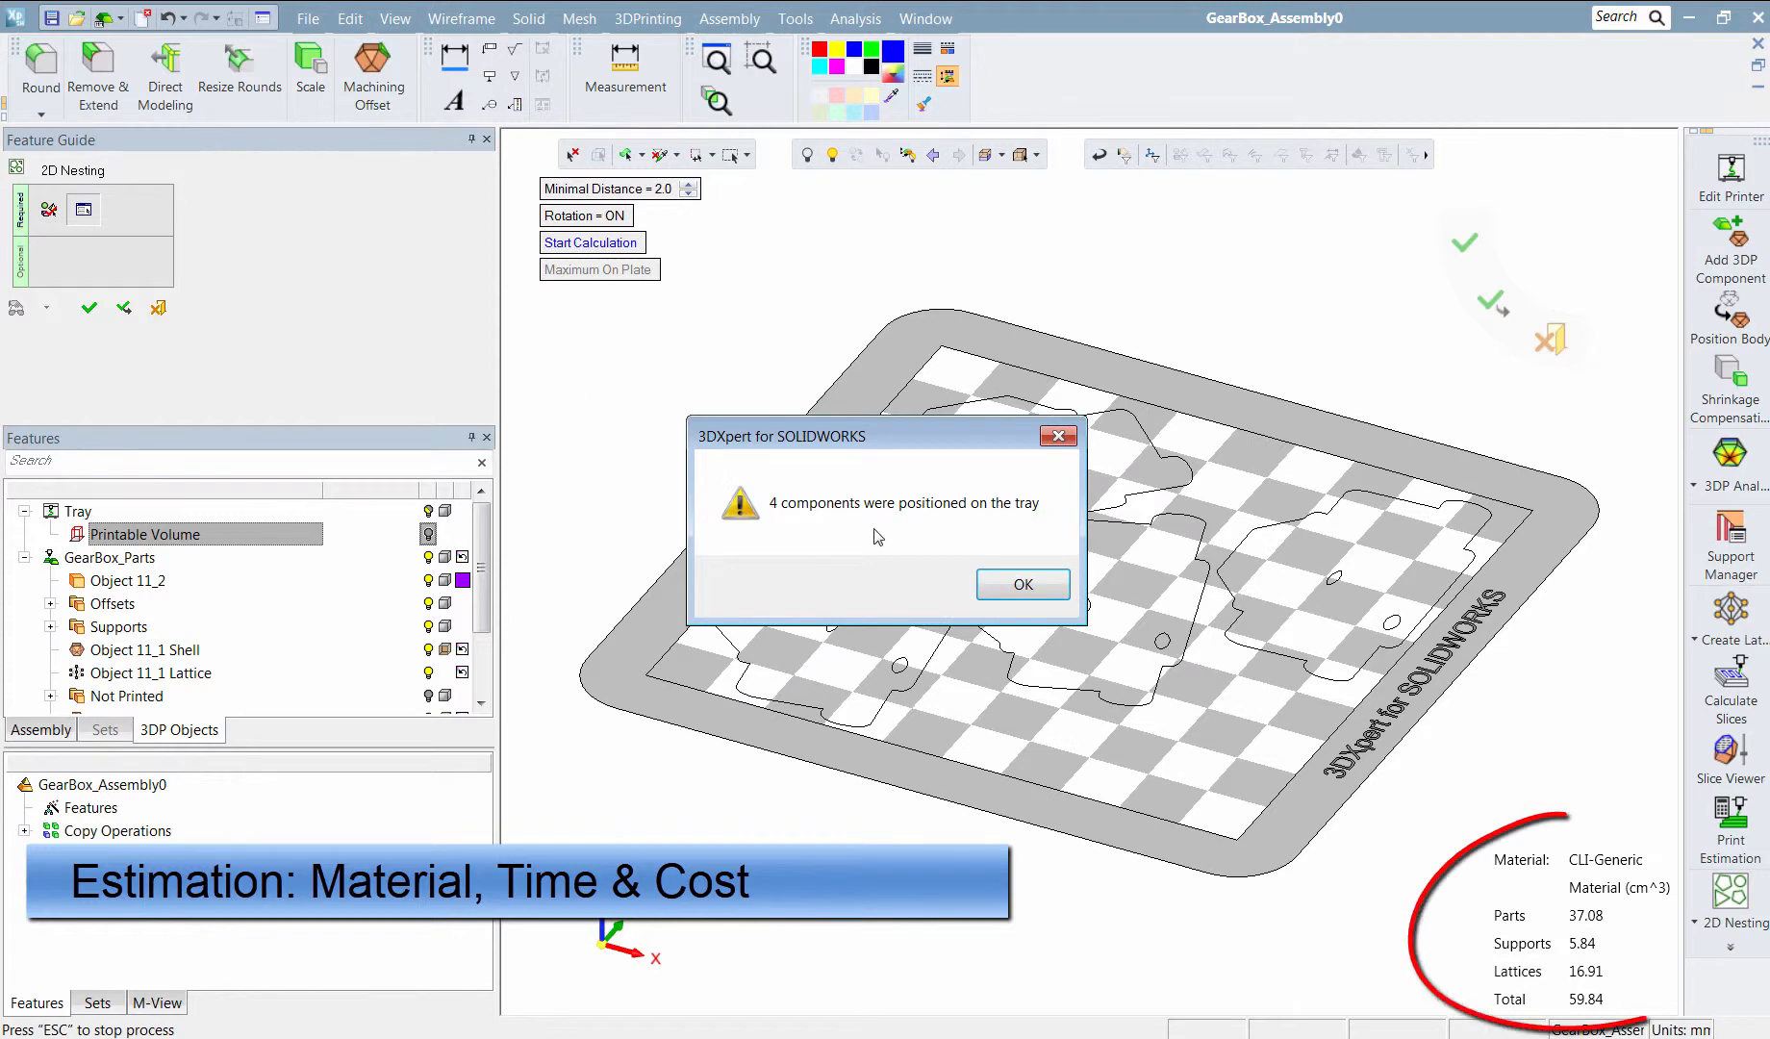
pyautogui.press('Return')
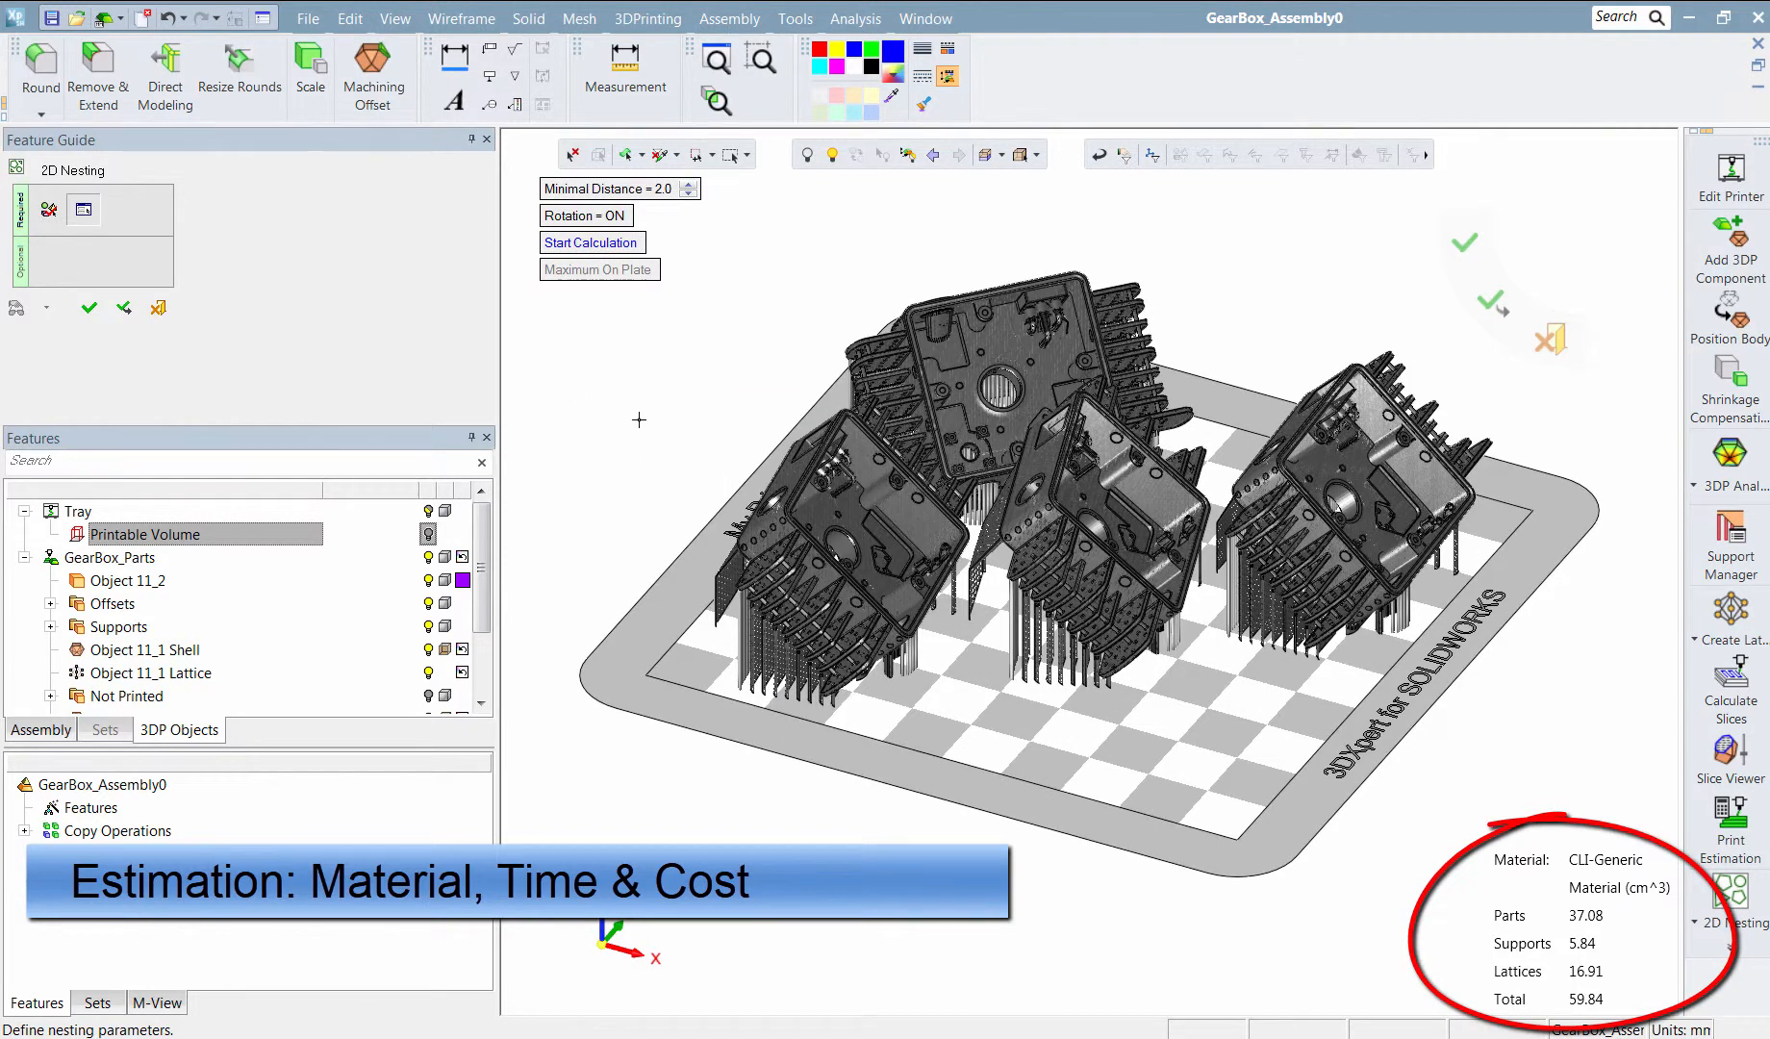
pyautogui.click(91, 309)
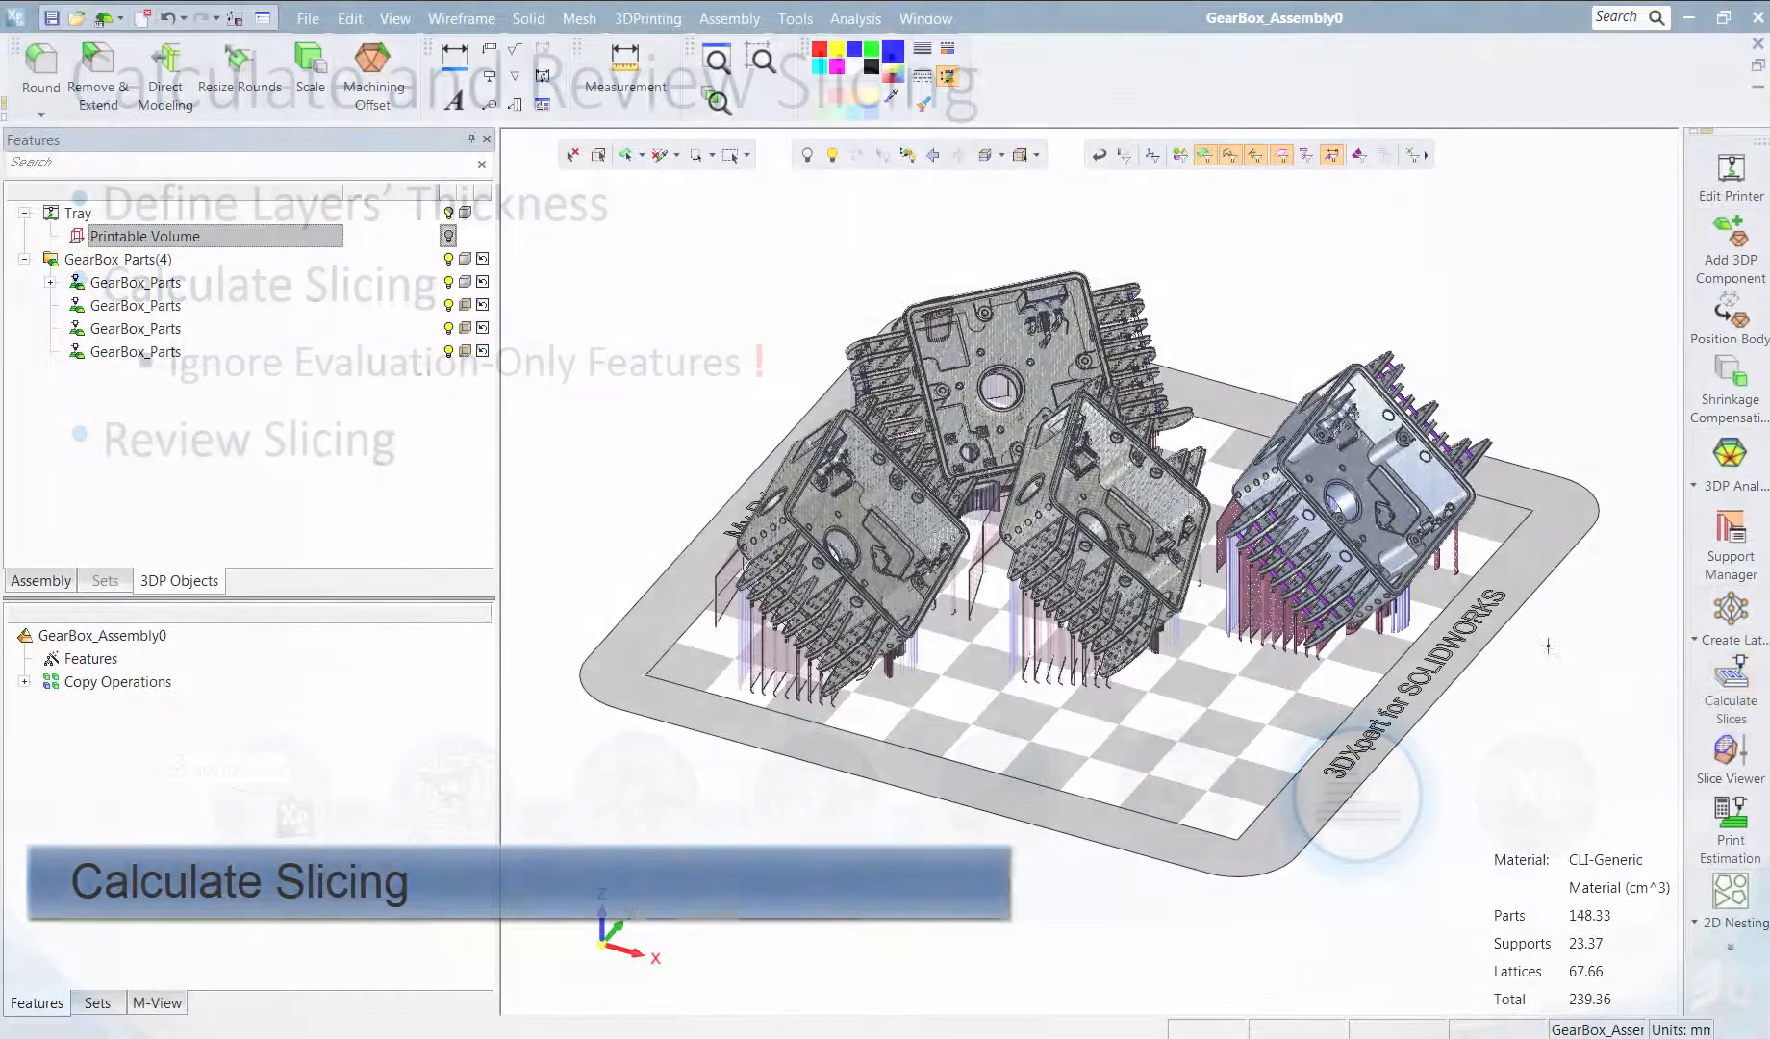
# Step: Calculate the slices for the nested gearbox parts and review the resulting contours in the Slice Viewer
pyautogui.click(1730, 678)
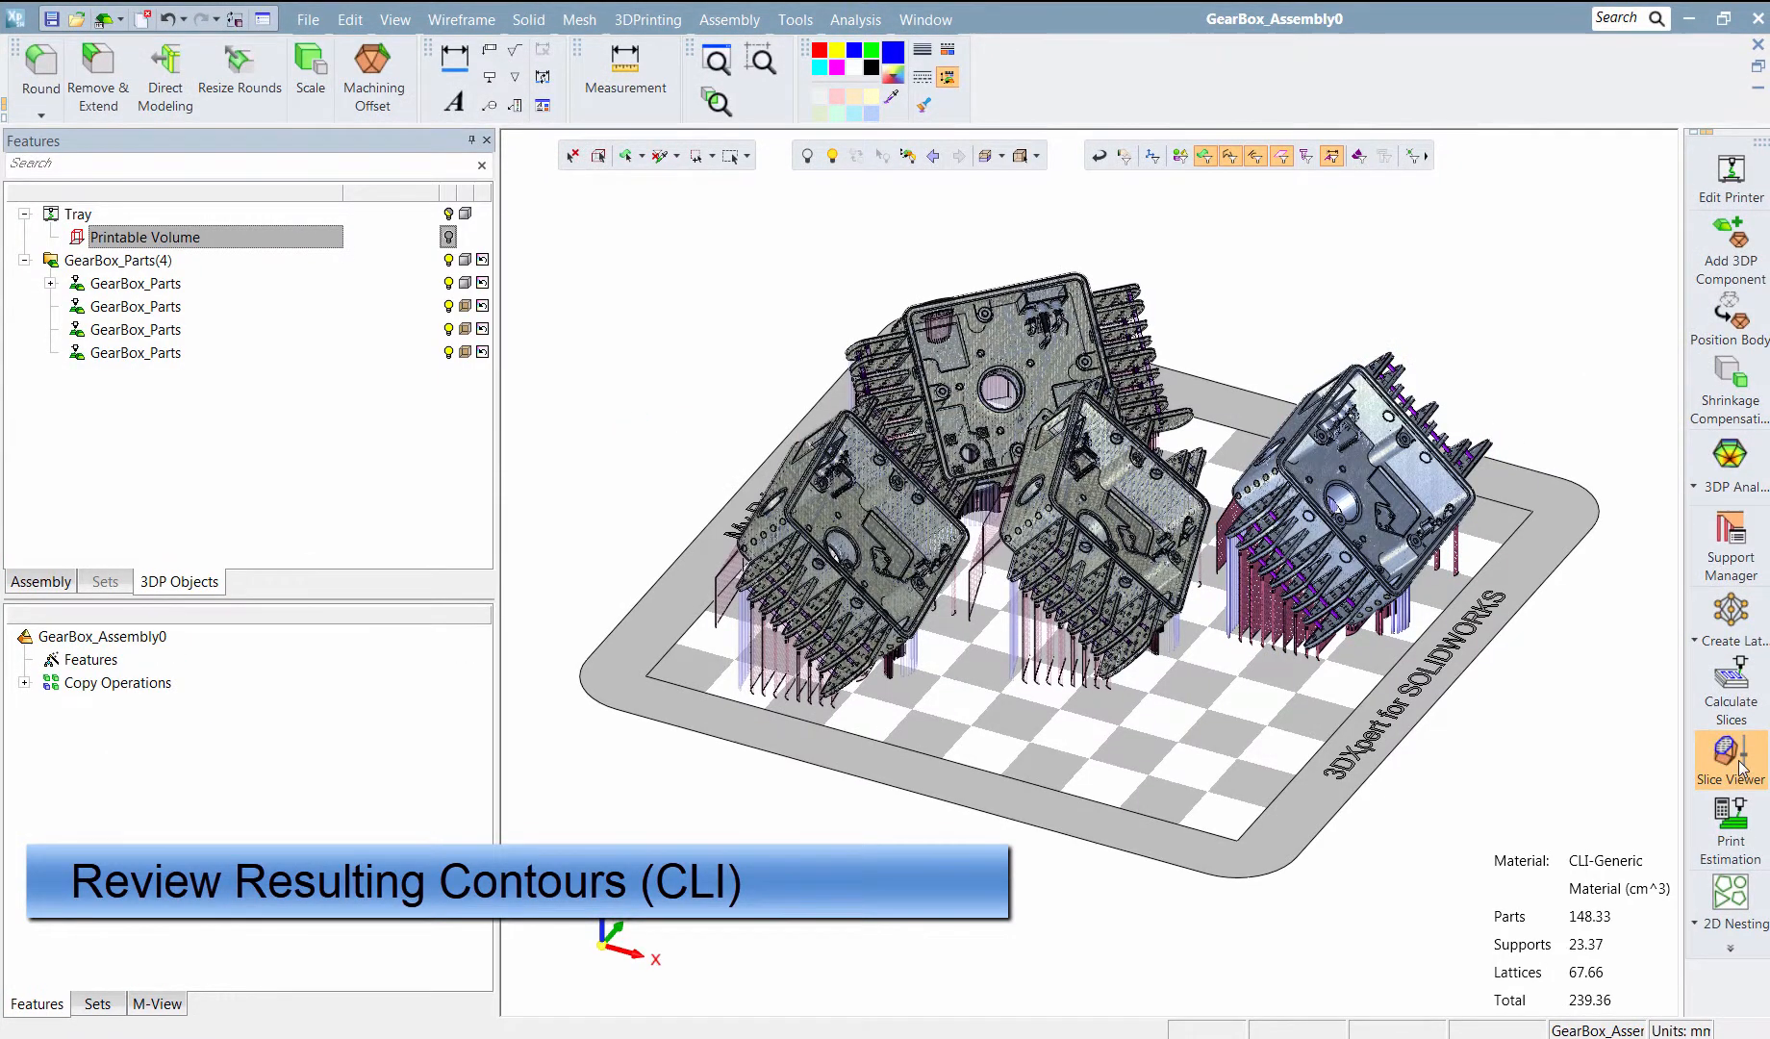
pyautogui.click(1731, 755)
pyautogui.moveTo(1592, 739); pyautogui.dragTo(1597, 532)
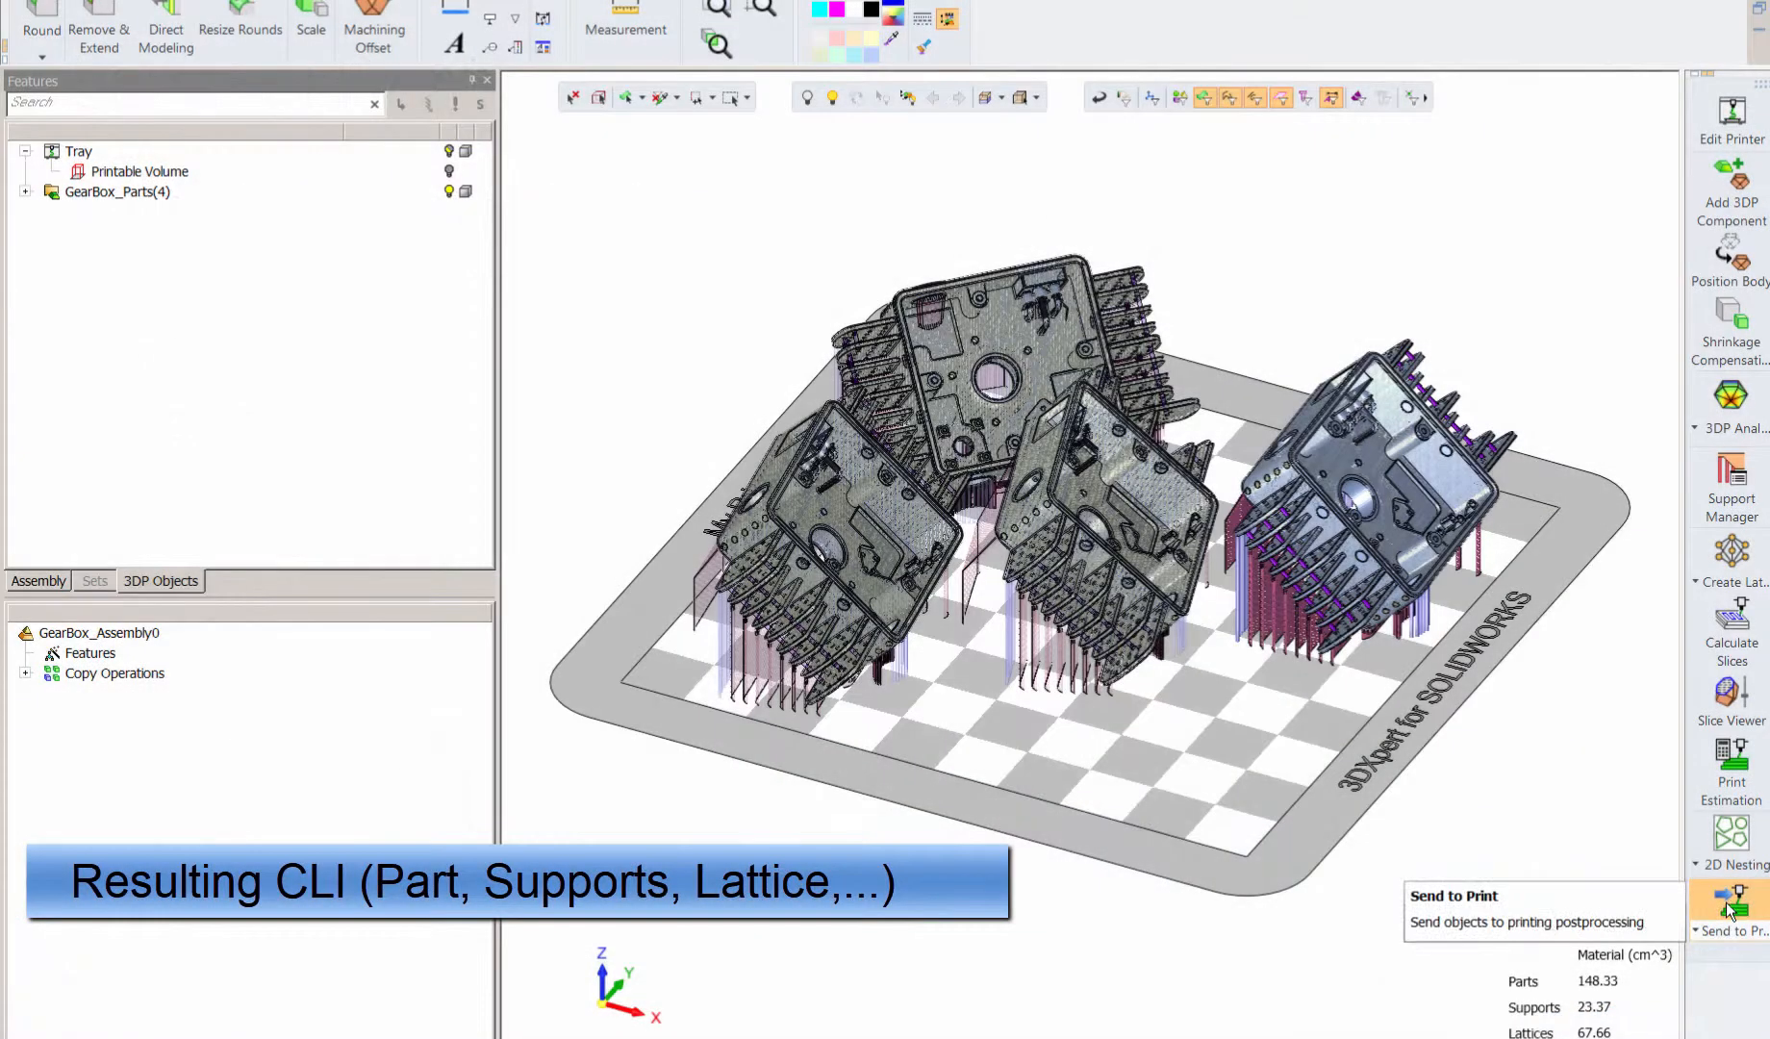
# Step: Send the nested parts to print and examine the resulting part CLI file in Notepad
pyautogui.click(1731, 904)
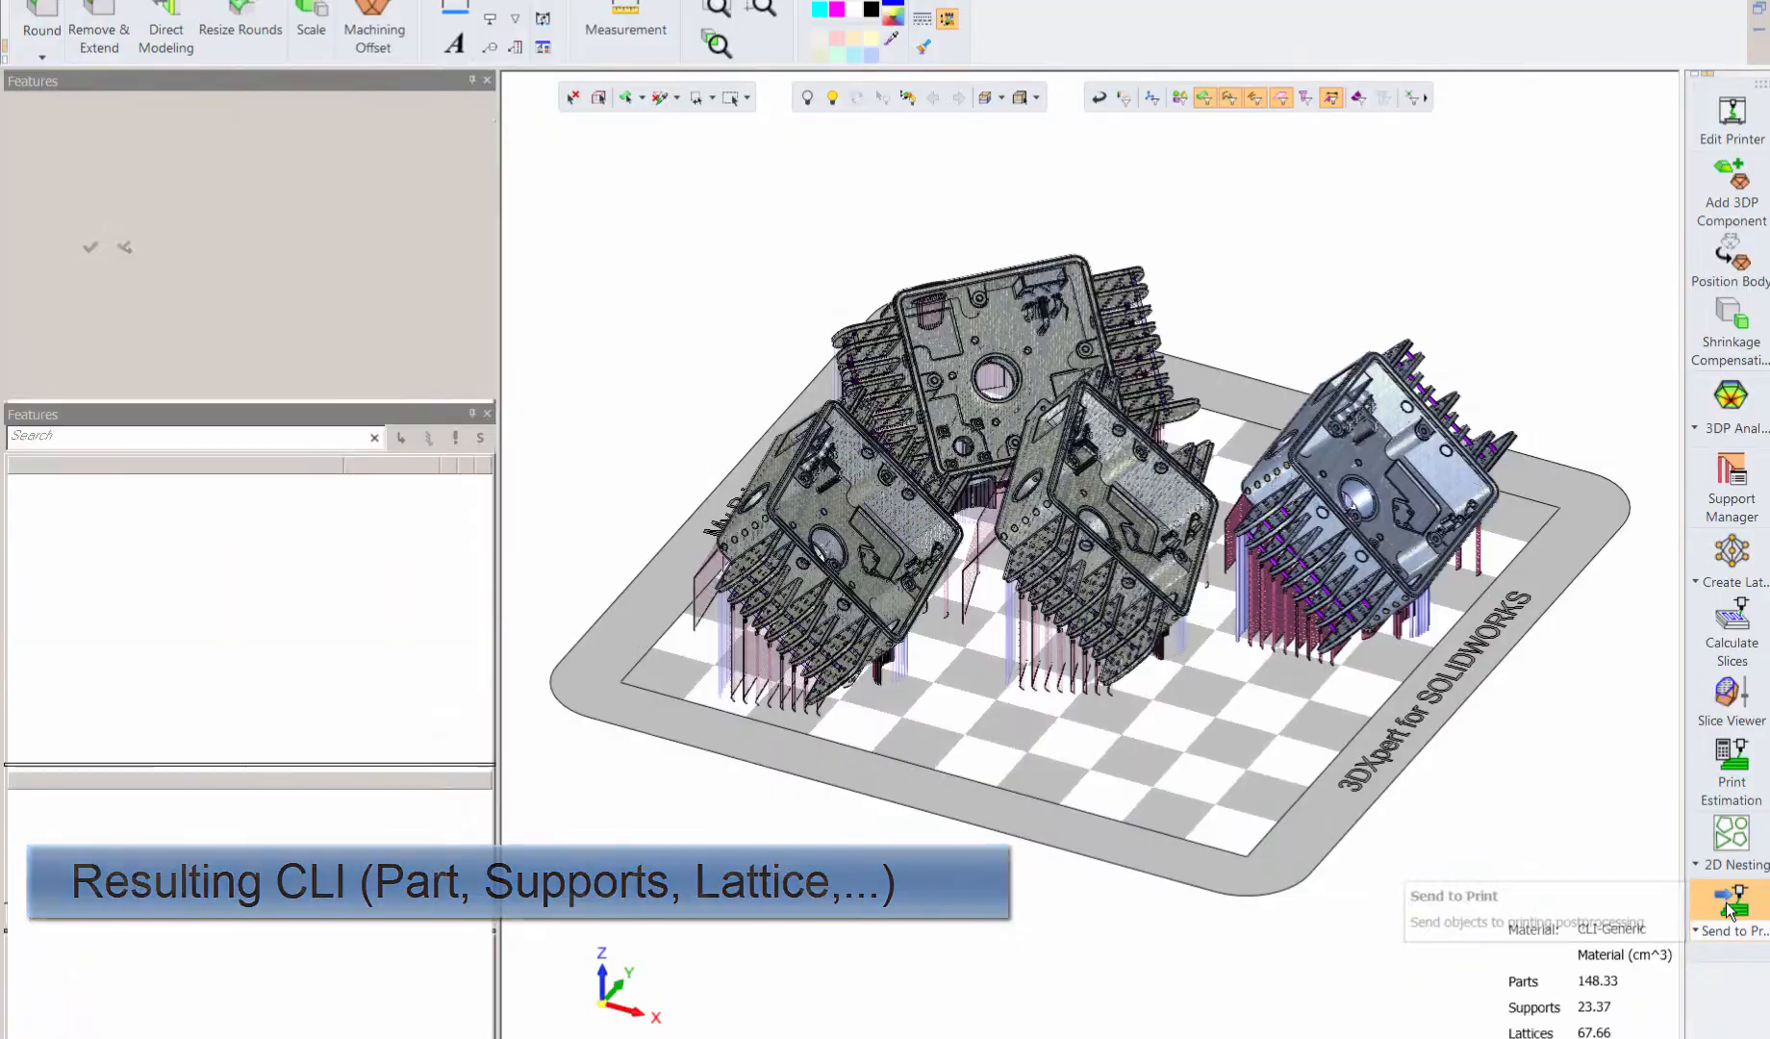
pyautogui.click(759, 686)
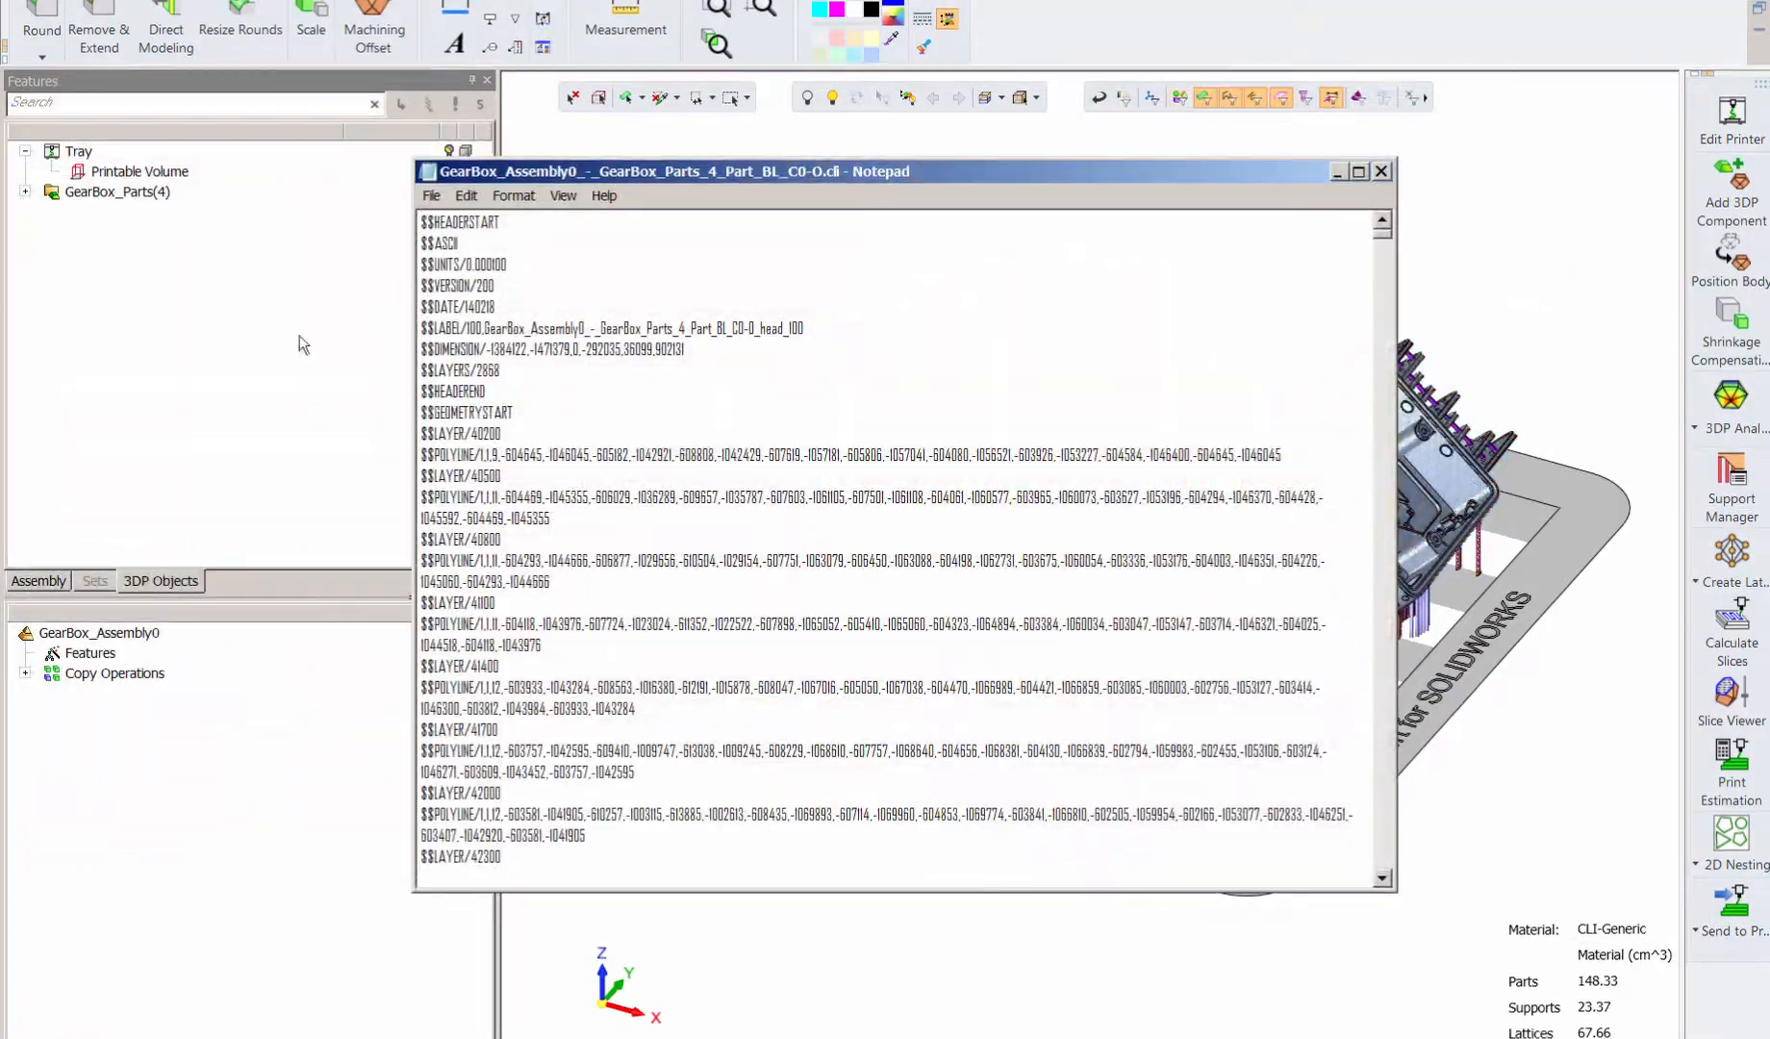
pyautogui.moveTo(1382, 231); pyautogui.dragTo(1390, 870)
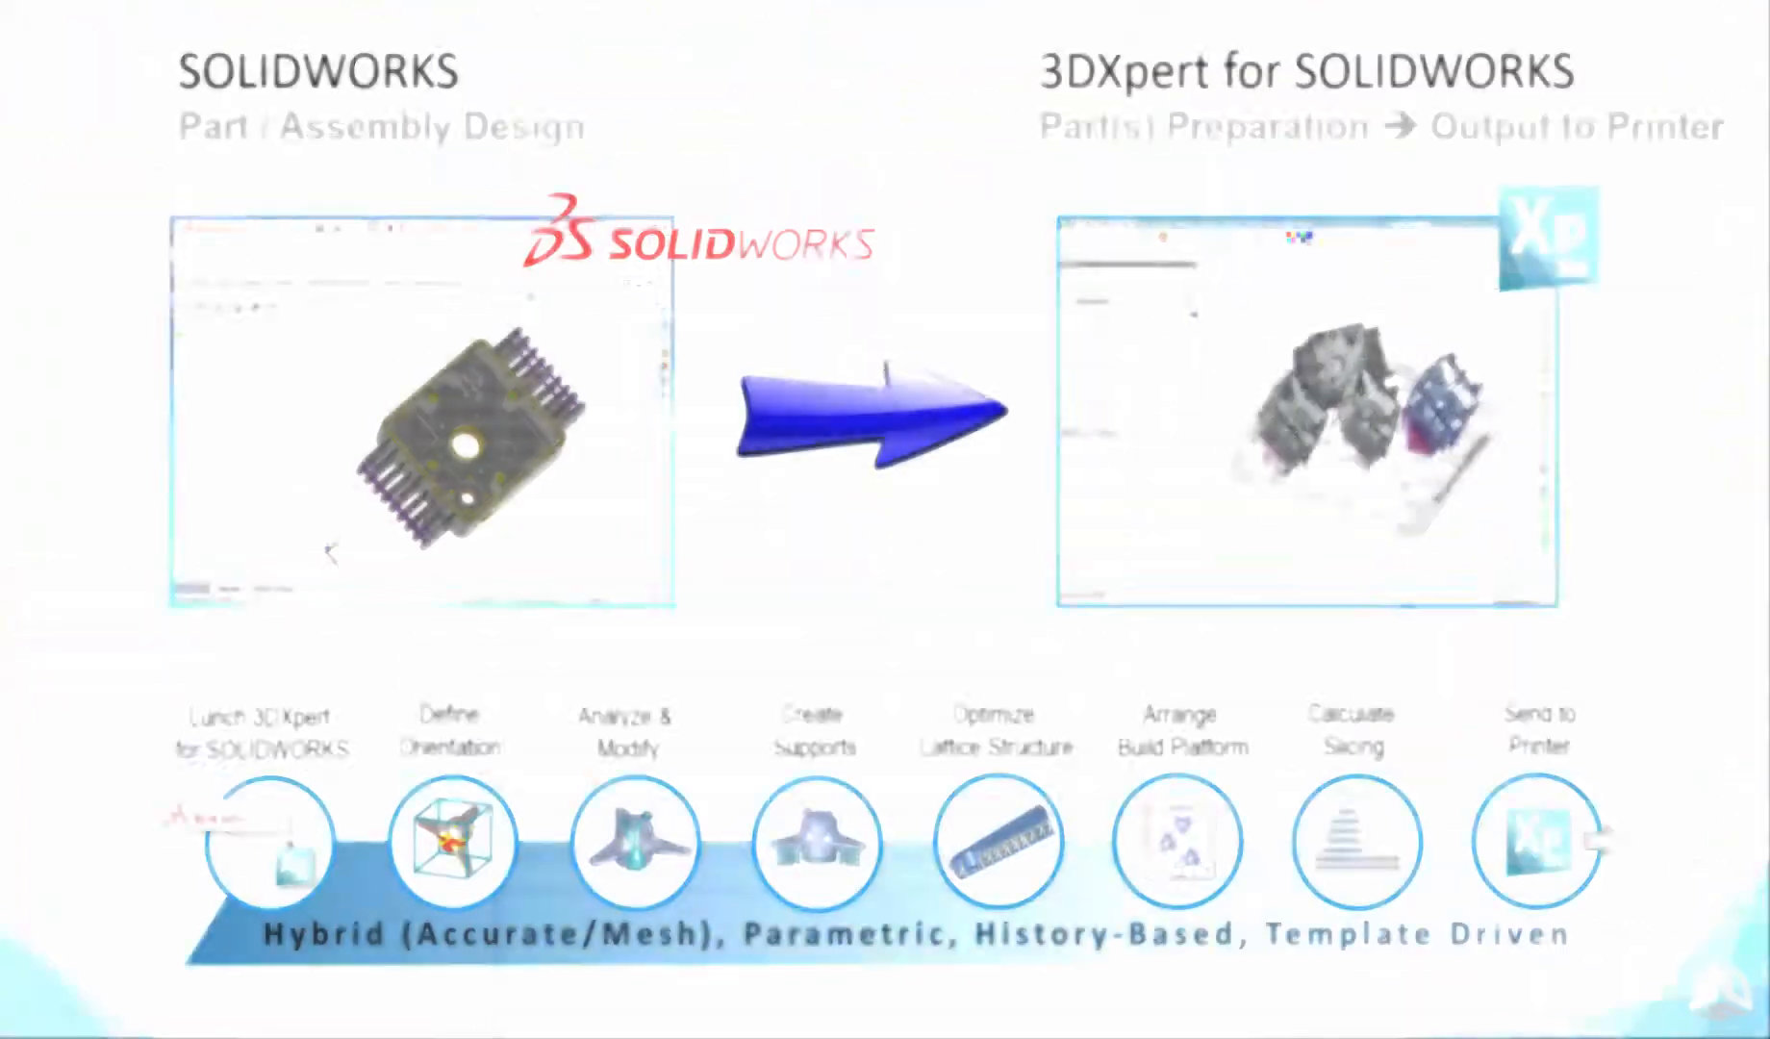